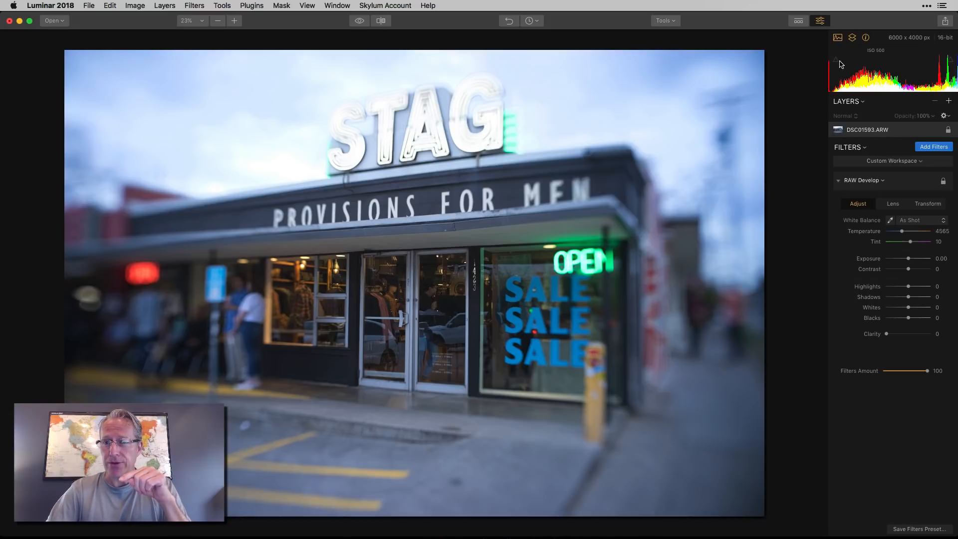
- Preview the clipping warnings with Blacks at -100, reset Blacks to 0, and turn the clipping overlay off
click(951, 60)
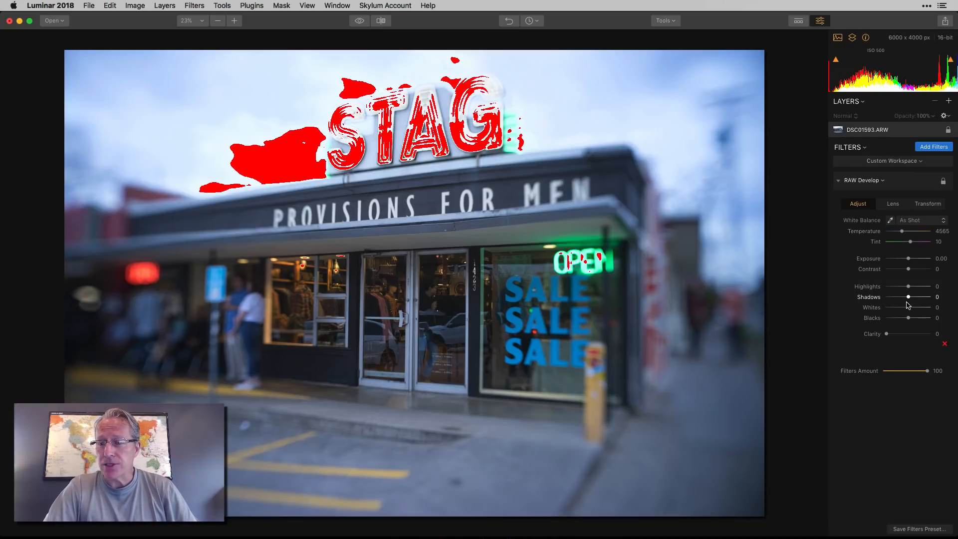
drag(909, 318, 886, 318)
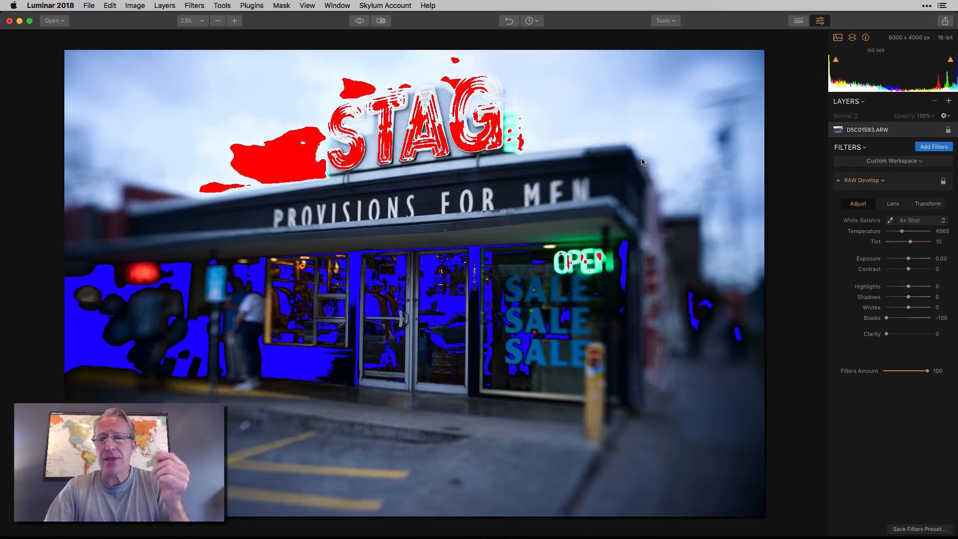
double_click(872, 318)
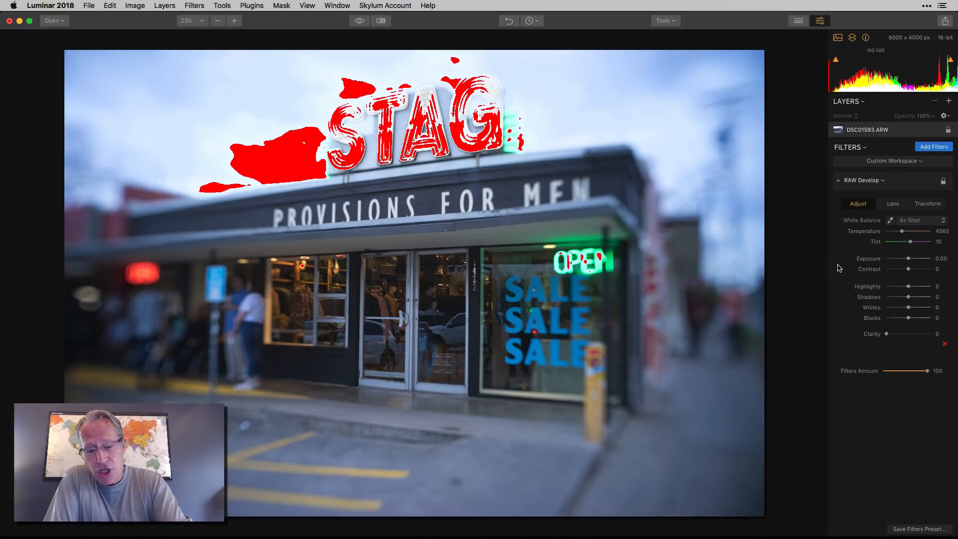
key(j)
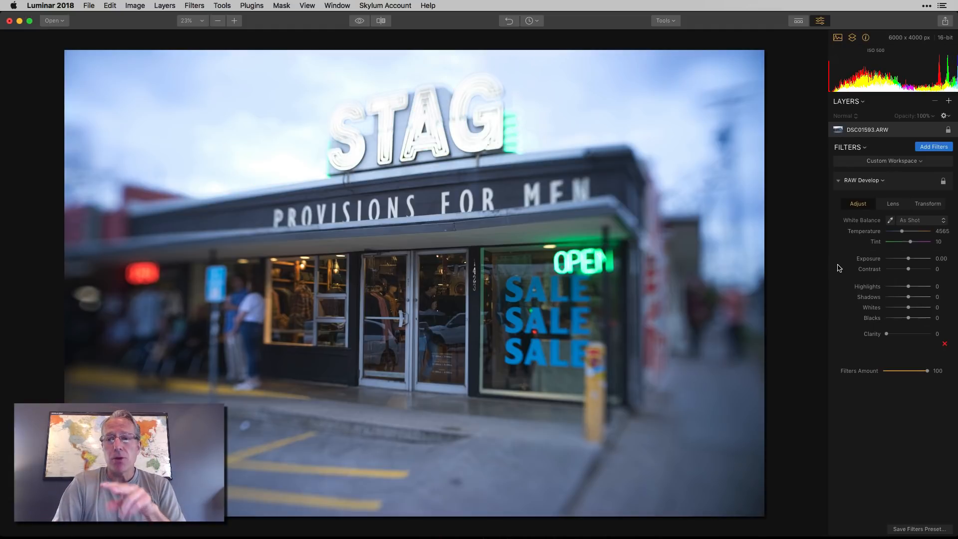
key(j)
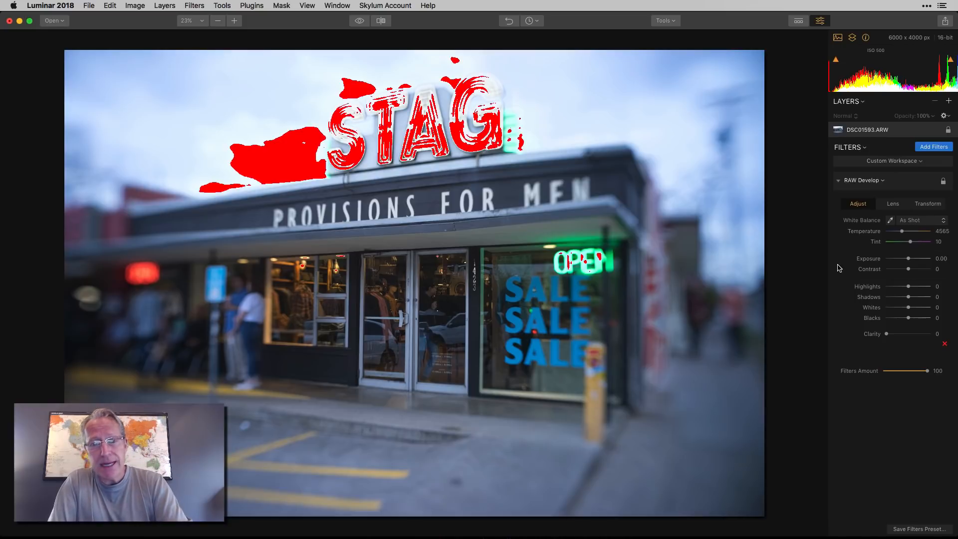
key(j)
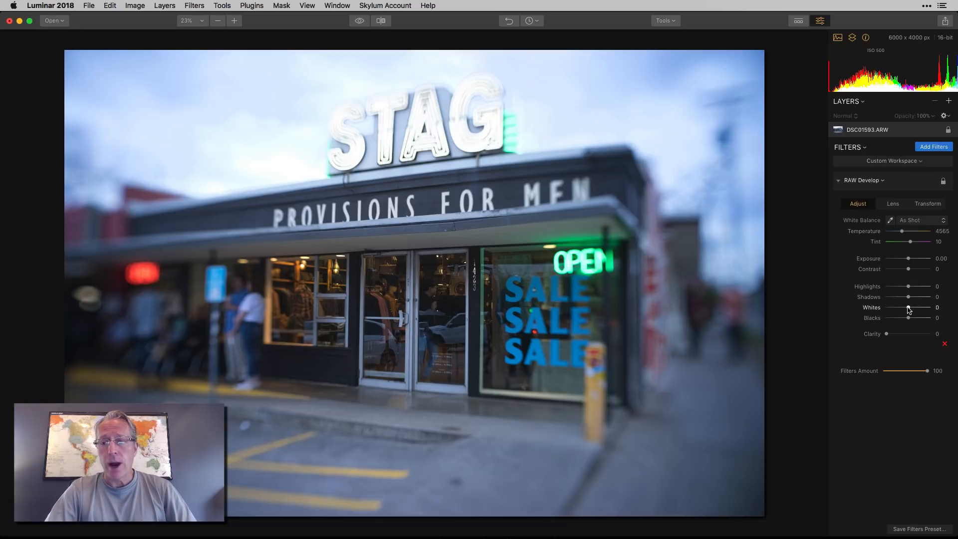
- Try the Whites slider strongly raised and at -100, resetting it to 0 after each trial
drag(908, 308, 937, 307)
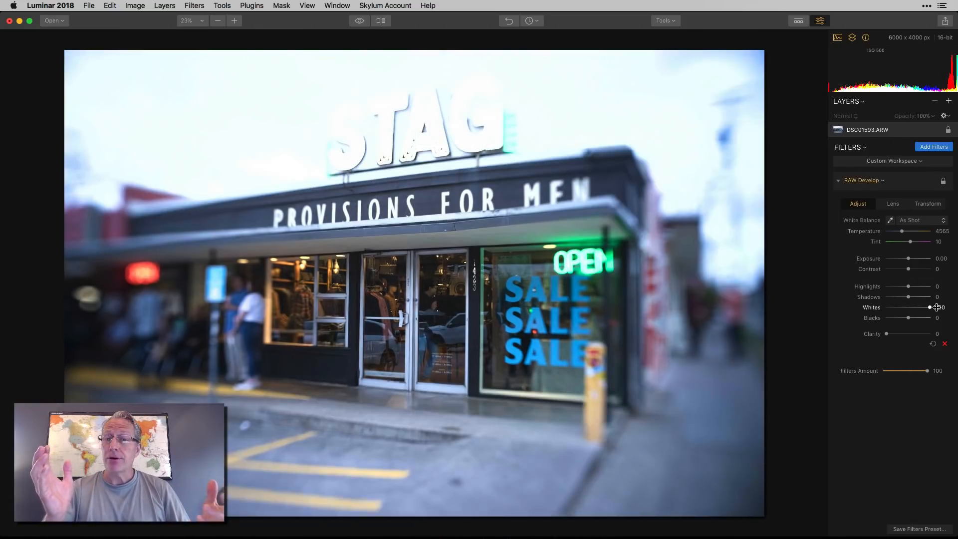
double_click(936, 308)
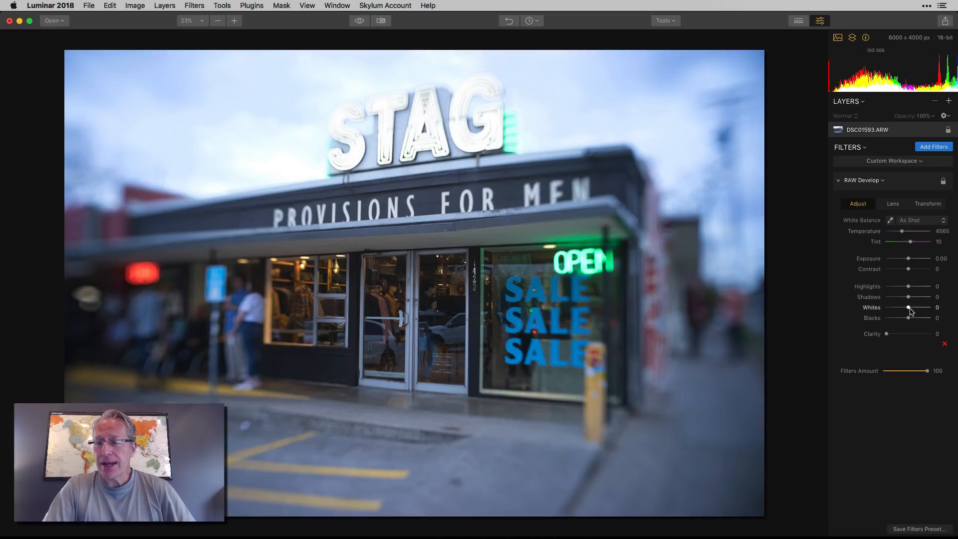
drag(909, 307, 874, 310)
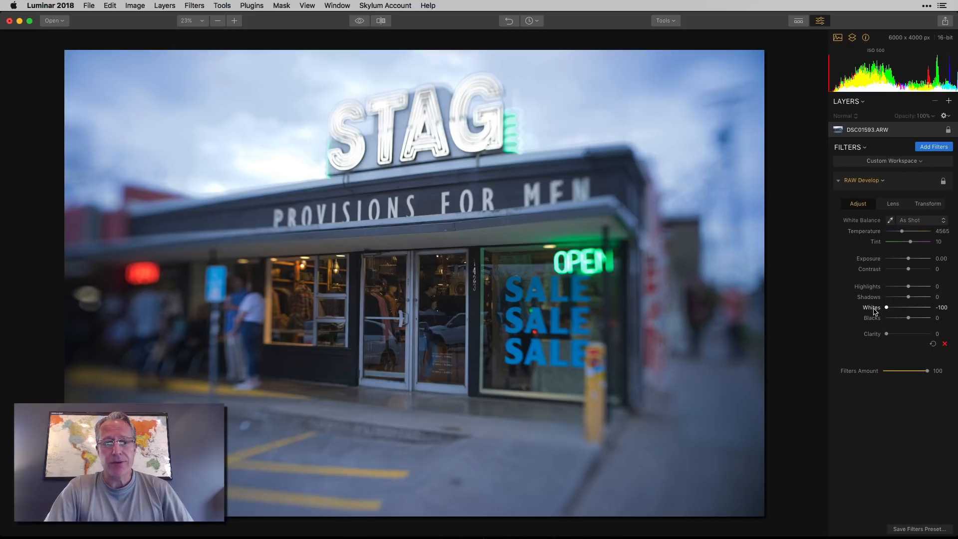
double_click(874, 310)
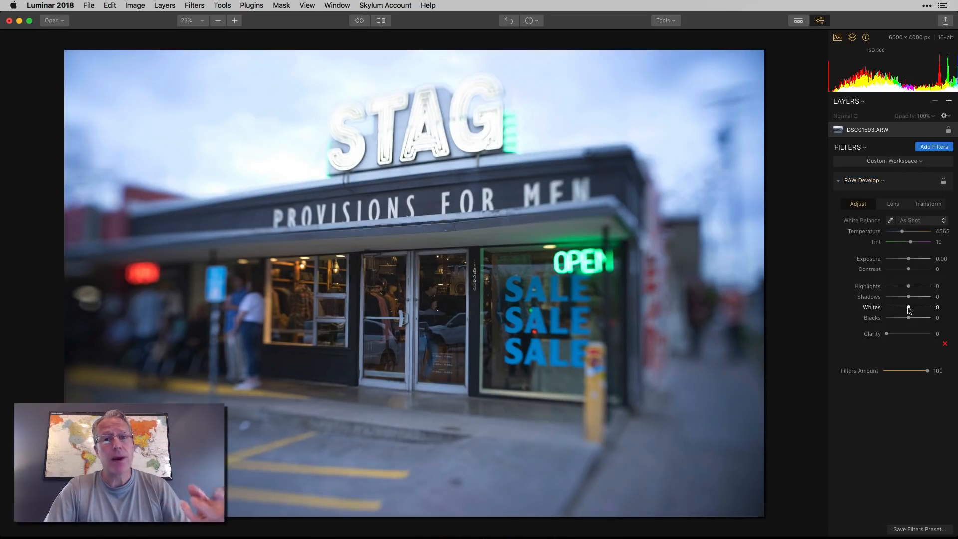
drag(909, 309, 877, 311)
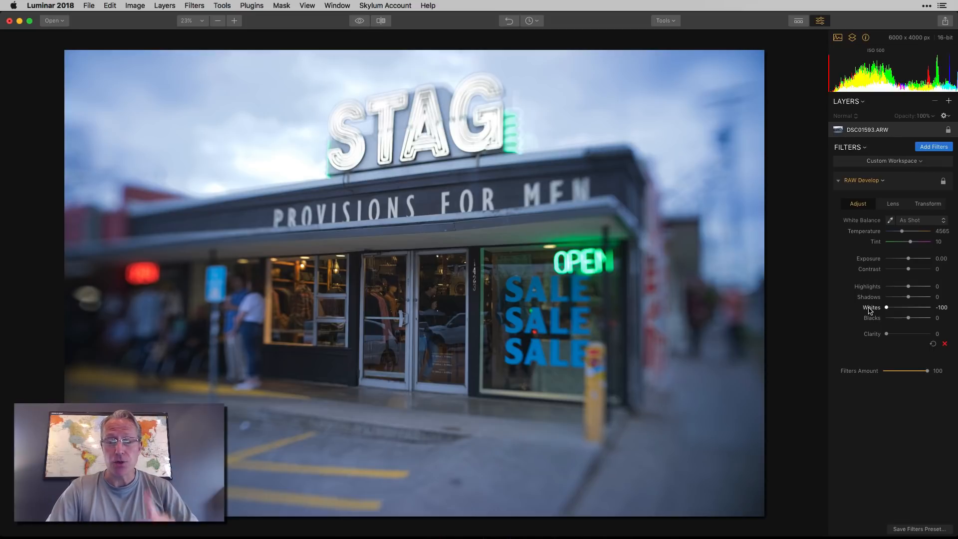
double_click(871, 309)
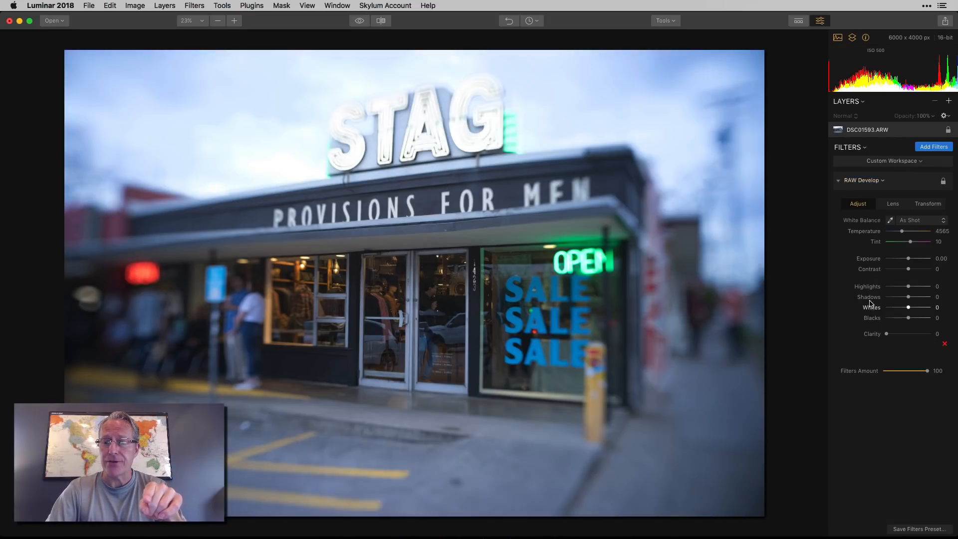
- Compare Highlights at -100 with Whites at -100, resetting each slider to 0 after viewing its effect
drag(909, 287, 832, 290)
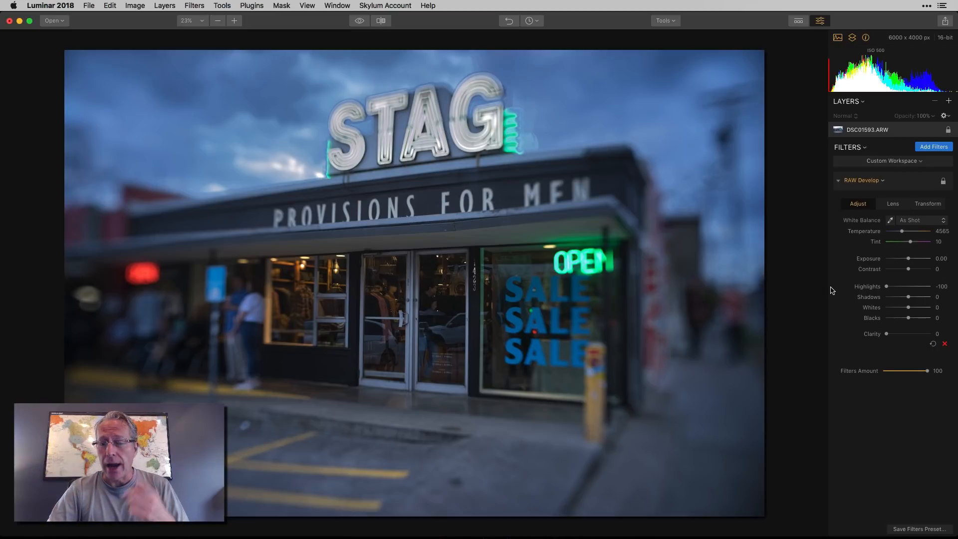
double_click(872, 287)
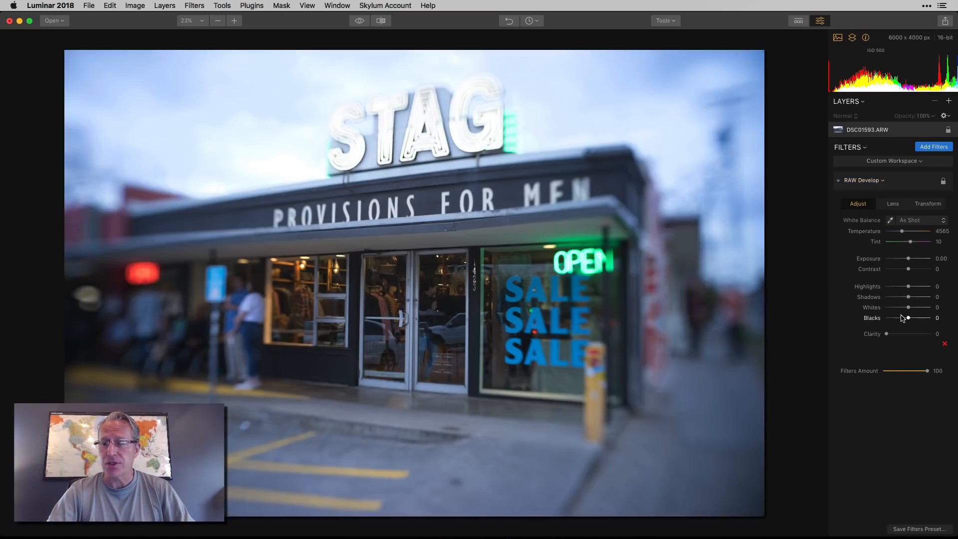
drag(908, 307, 879, 309)
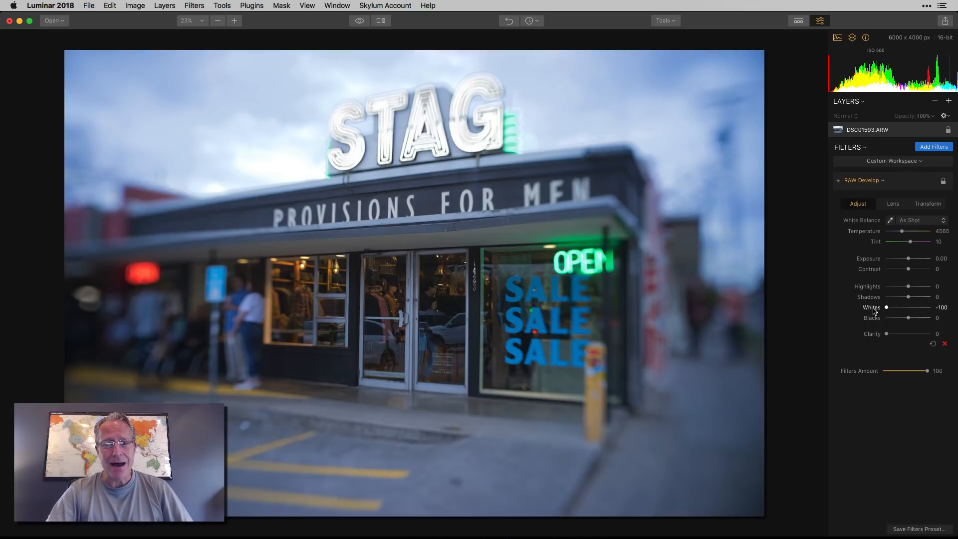
double_click(874, 308)
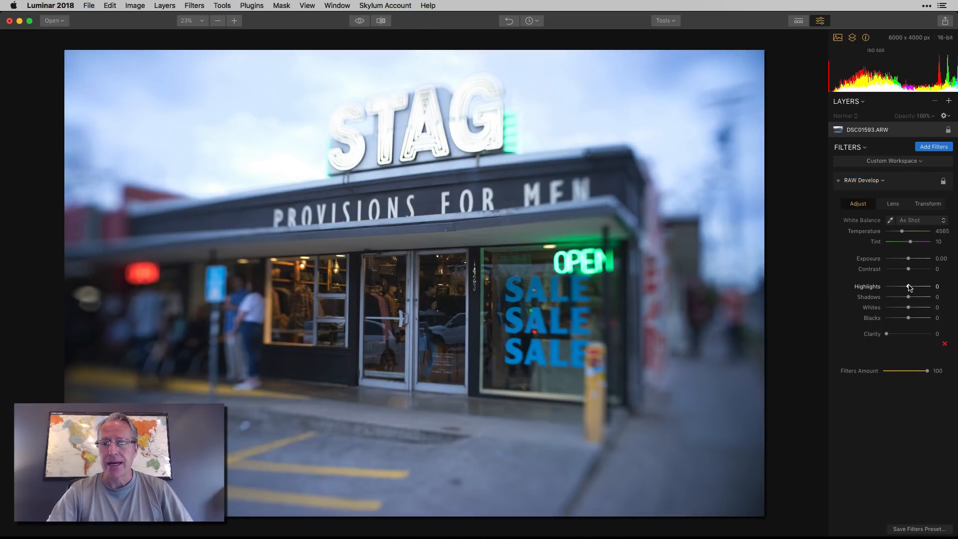
drag(908, 286, 857, 288)
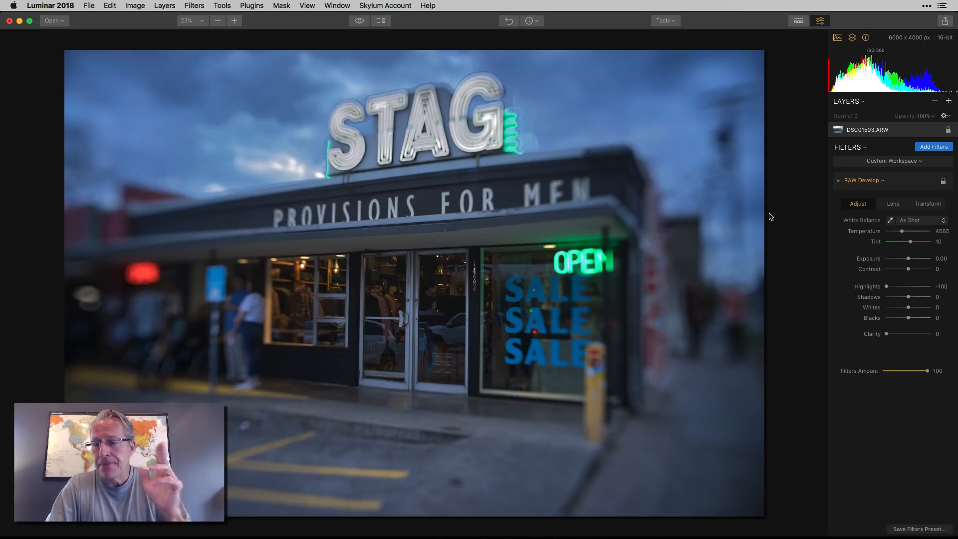
double_click(867, 287)
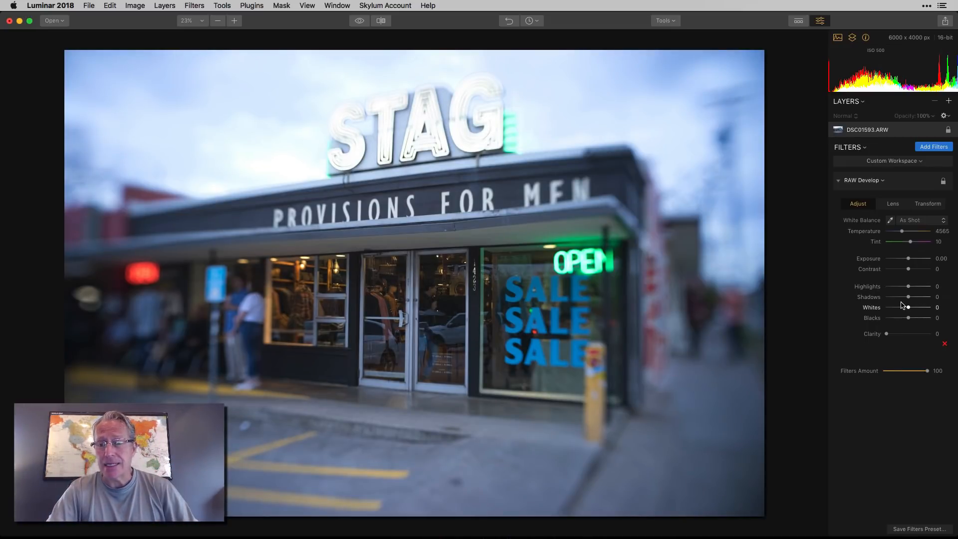
- Try combining Highlights at -59 with Whites at -16, and reset both sliders to 0
drag(909, 308, 861, 285)
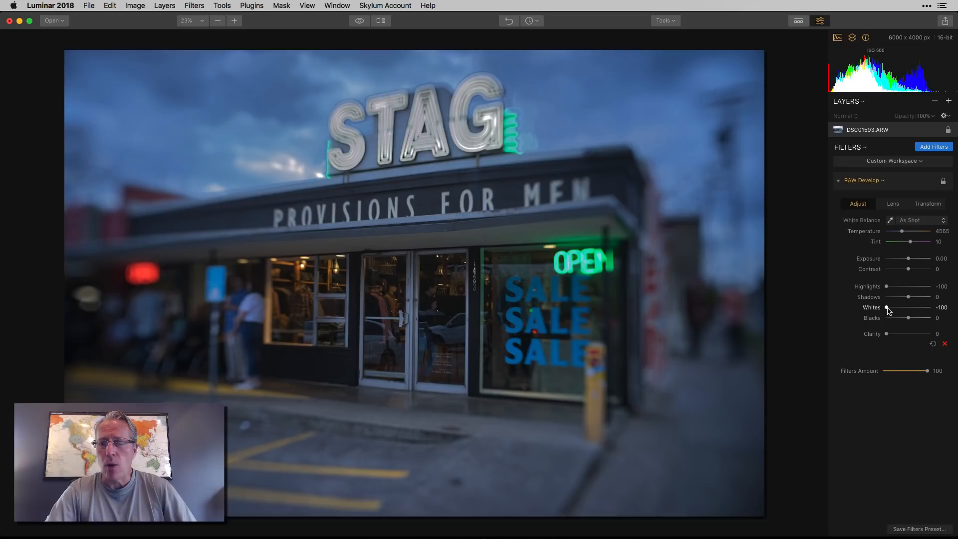
drag(887, 308, 903, 308)
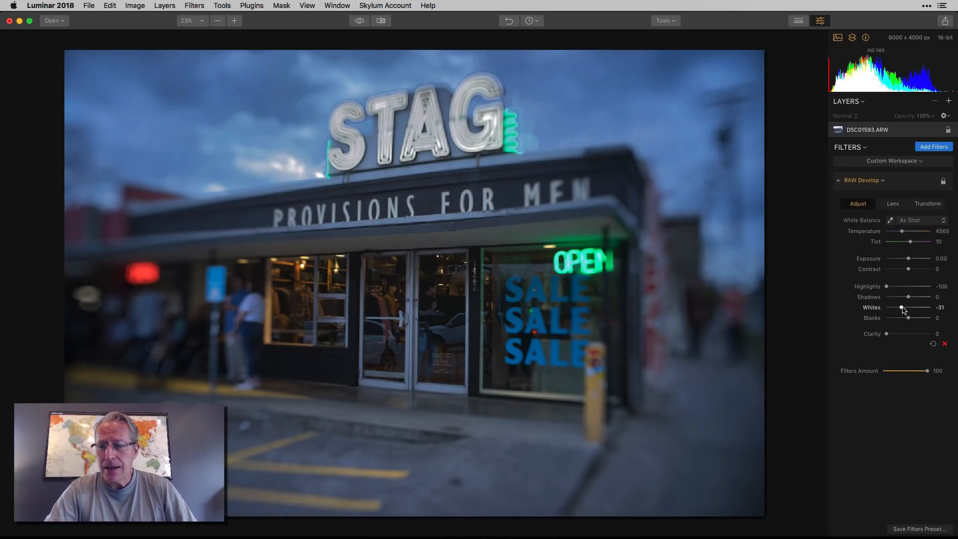
drag(904, 309, 907, 308)
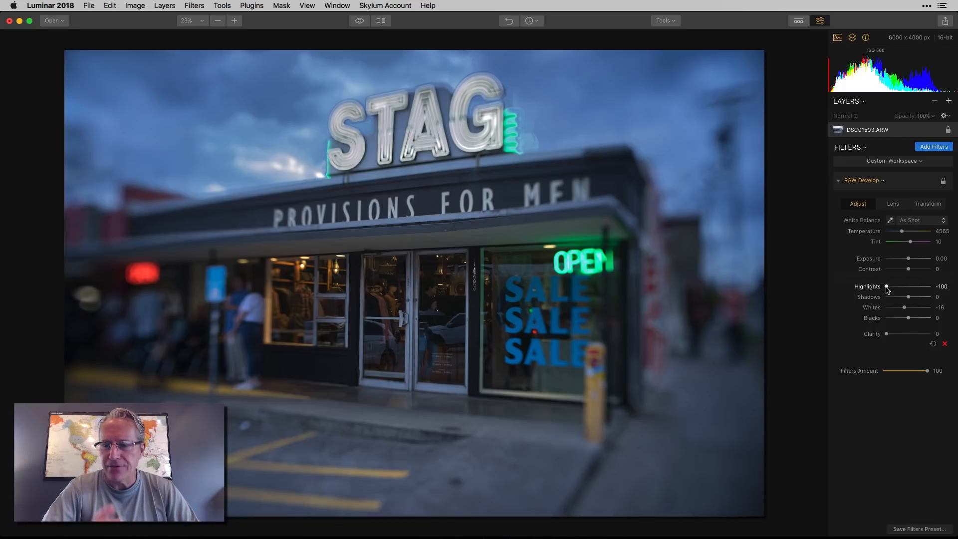
drag(887, 288, 895, 288)
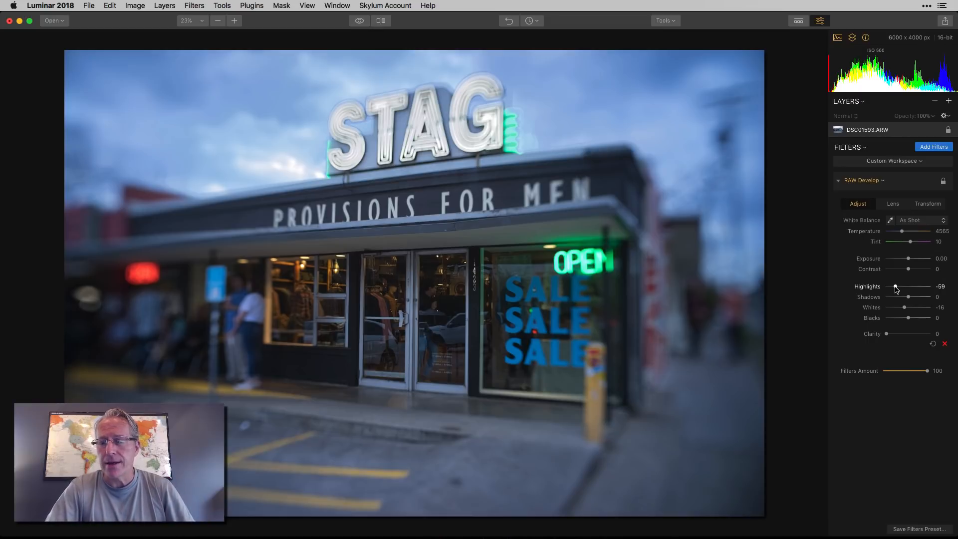
double_click(872, 307)
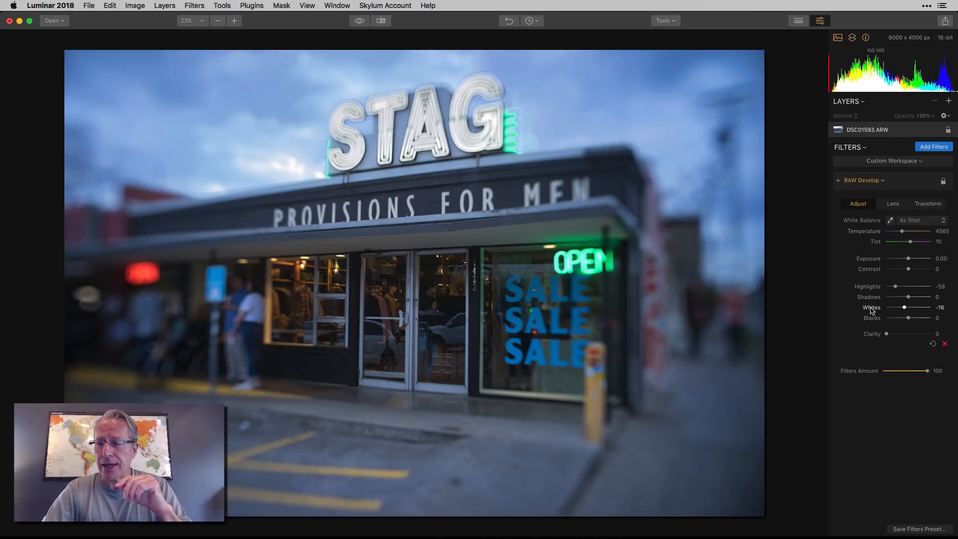
double_click(871, 287)
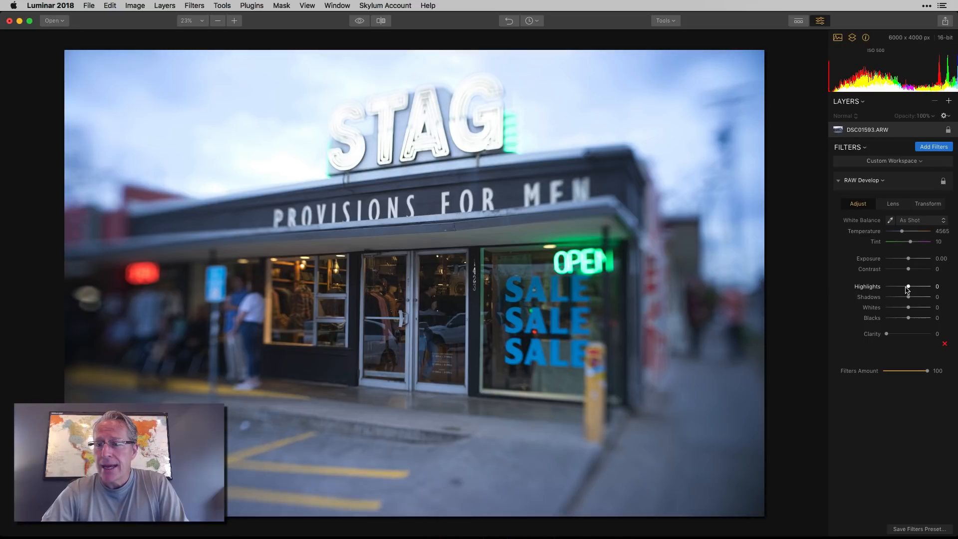
- Try Highlights at -32 with Whites at -13, check the clipping overlay, and reset both sliders to 0
mouse_move(908, 287)
mouse_down()
mouse_move(900, 289)
mouse_move(924, 288)
mouse_up()
drag(924, 287, 905, 289)
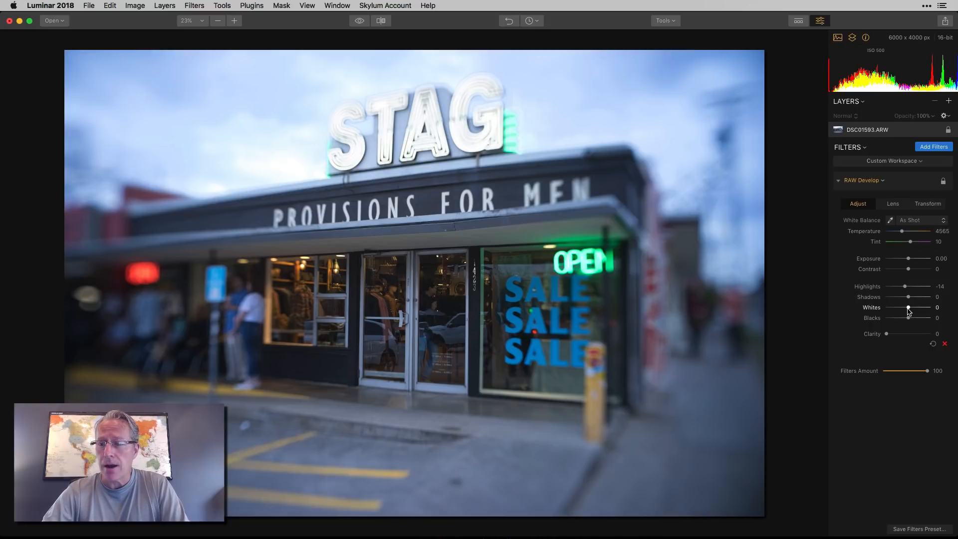
drag(909, 309, 902, 289)
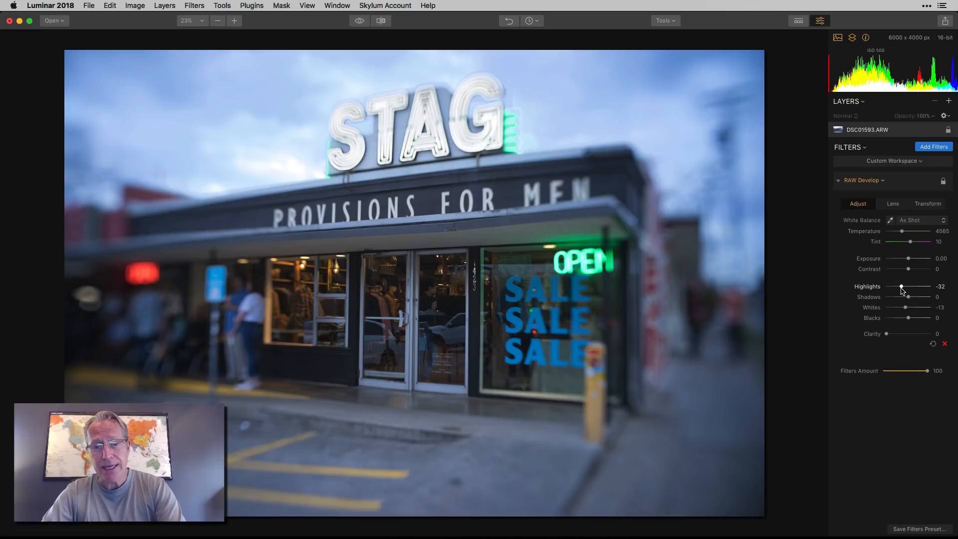
key(shift+j)
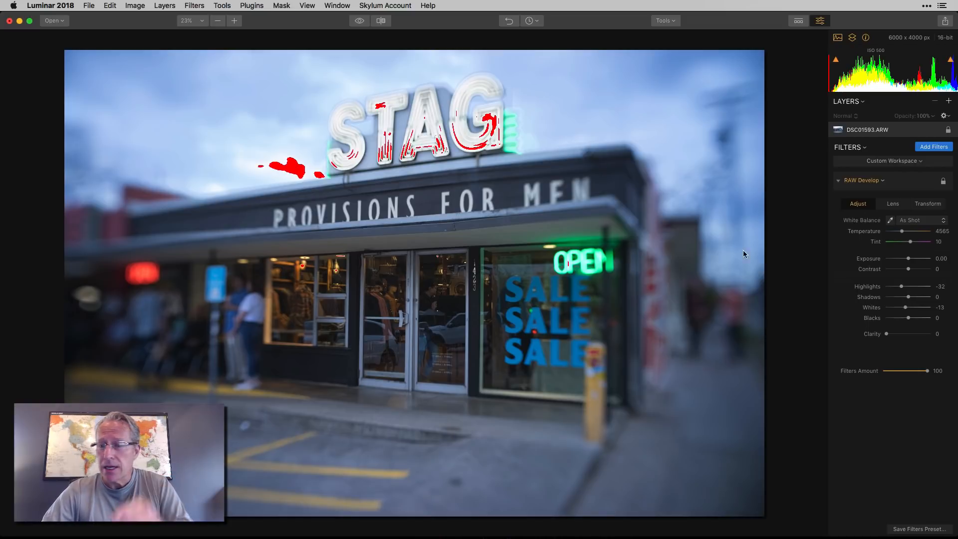
double_click(867, 287)
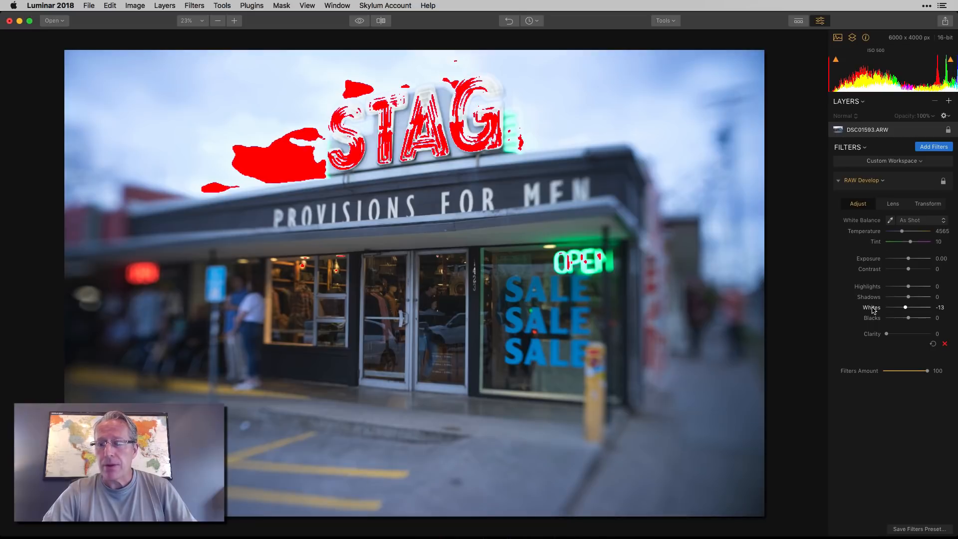
double_click(873, 309)
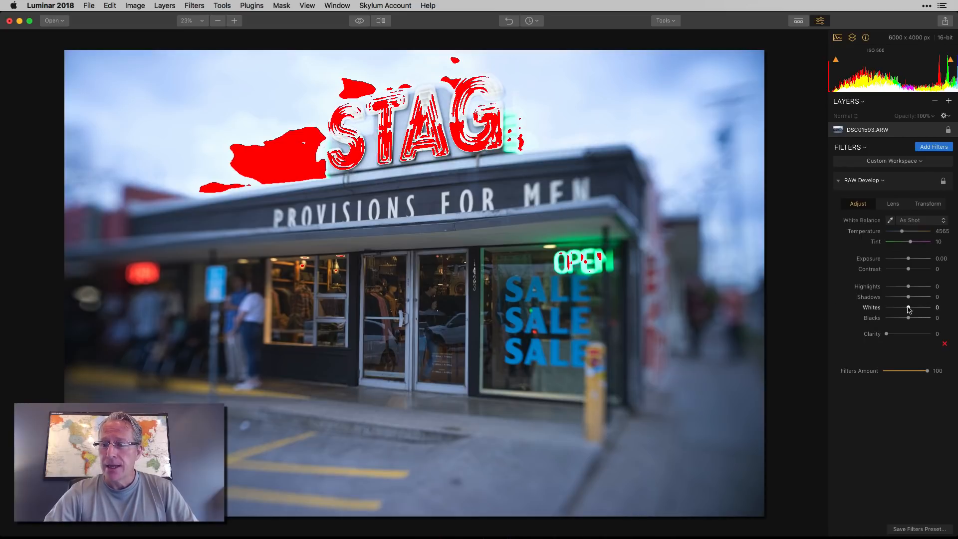
- Try Whites at -24 with Highlights at -31 under the clipping overlay, and hide the overlay
drag(908, 307, 901, 310)
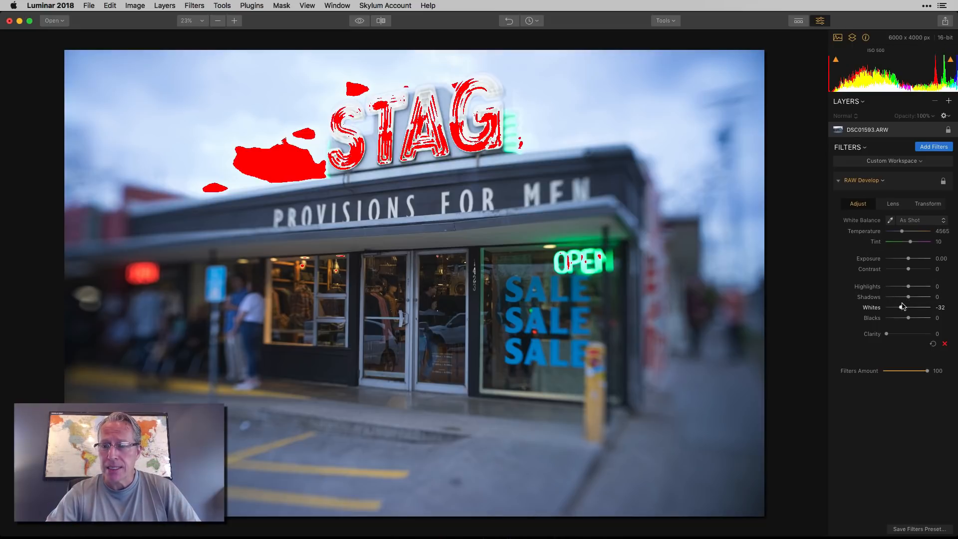
drag(901, 307, 905, 309)
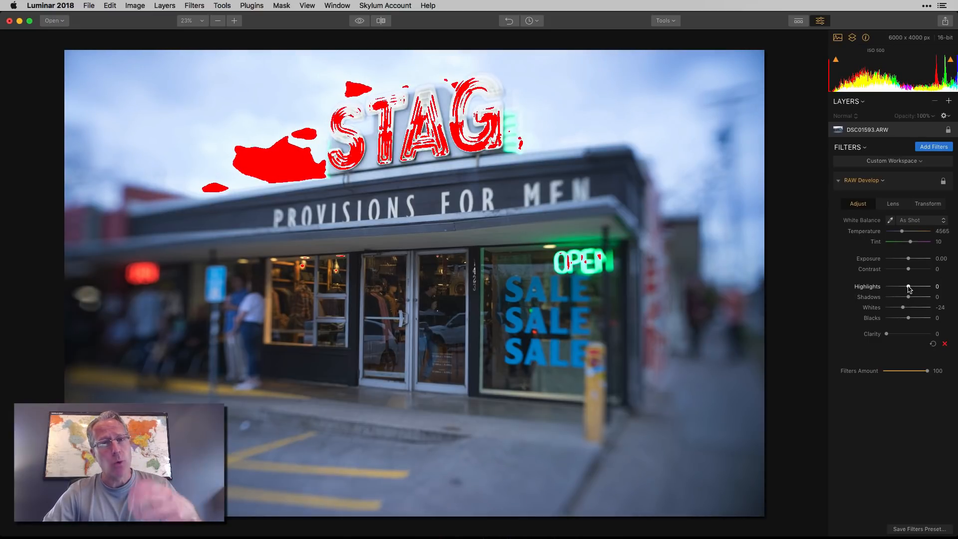
drag(909, 287, 902, 290)
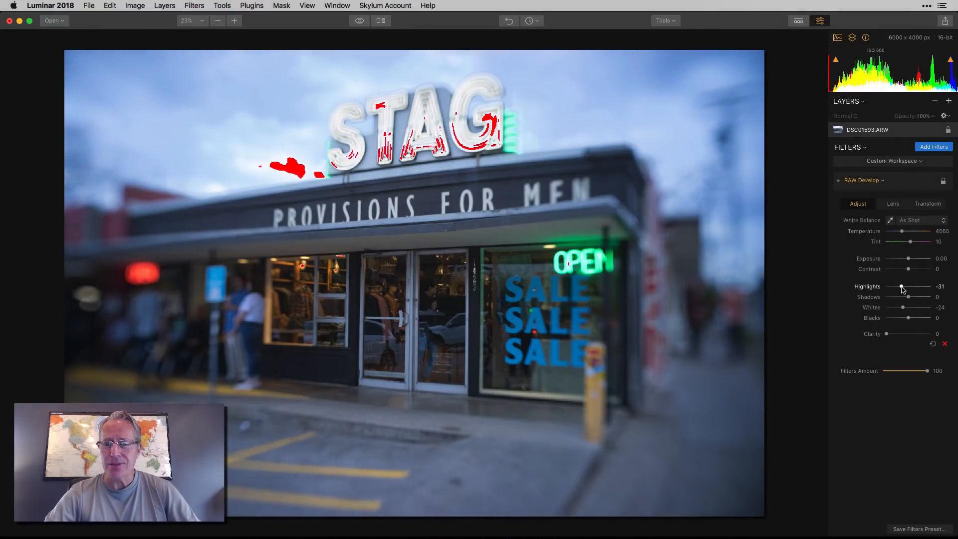
key(super+j)
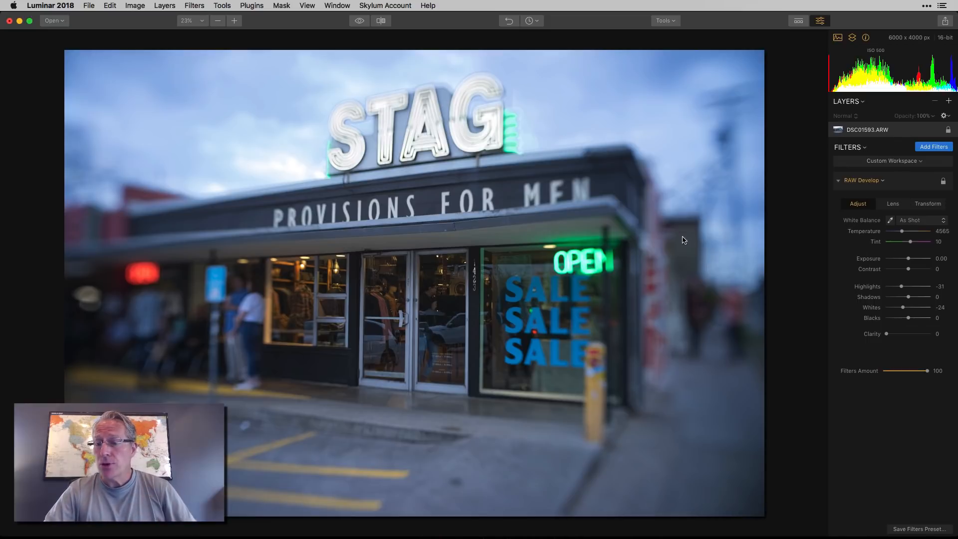
- Reset Highlights and Whites to 0 and turn the clipping overlay on
double_click(867, 286)
double_click(871, 306)
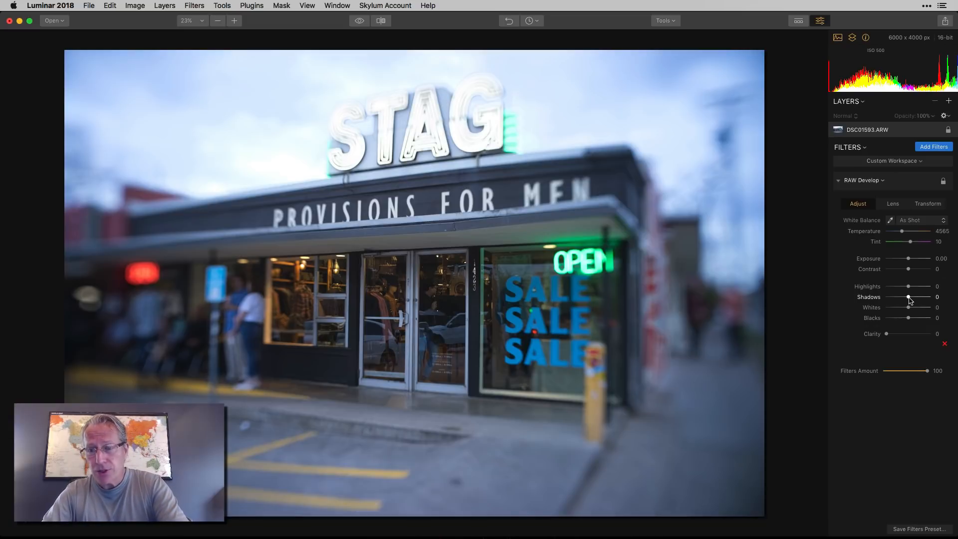
key(j)
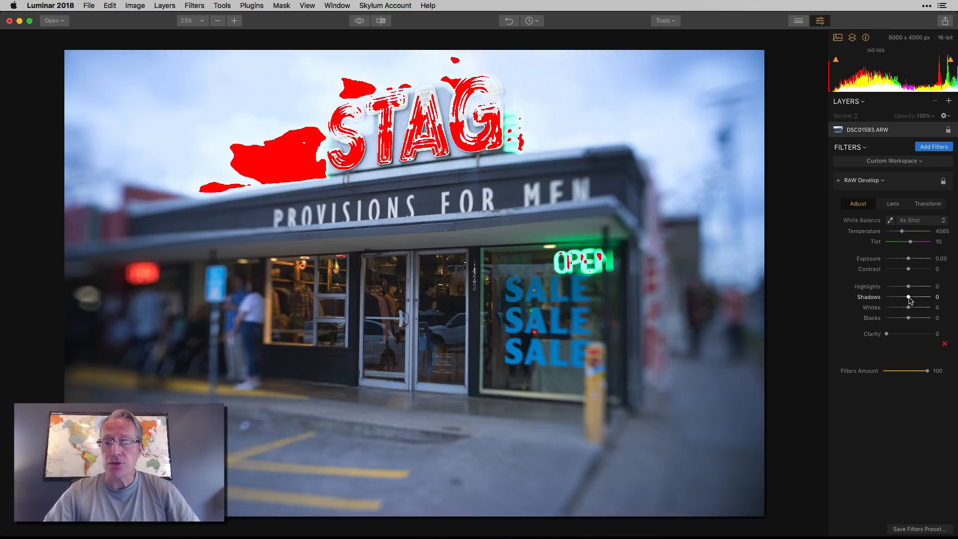
- Try Shadows at -100 and Blacks at -100 separately under the clipping overlay, resetting each slider to 0
drag(909, 299, 886, 300)
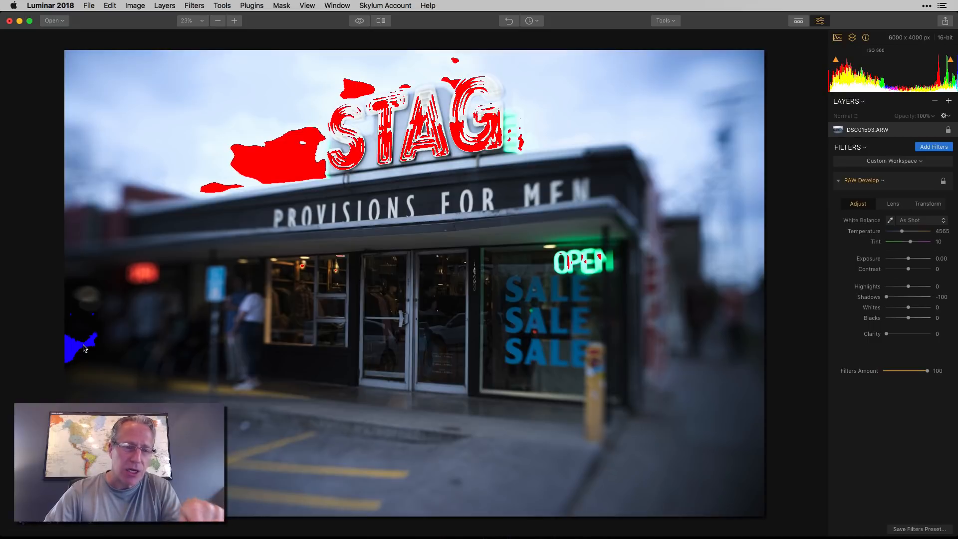
double_click(869, 297)
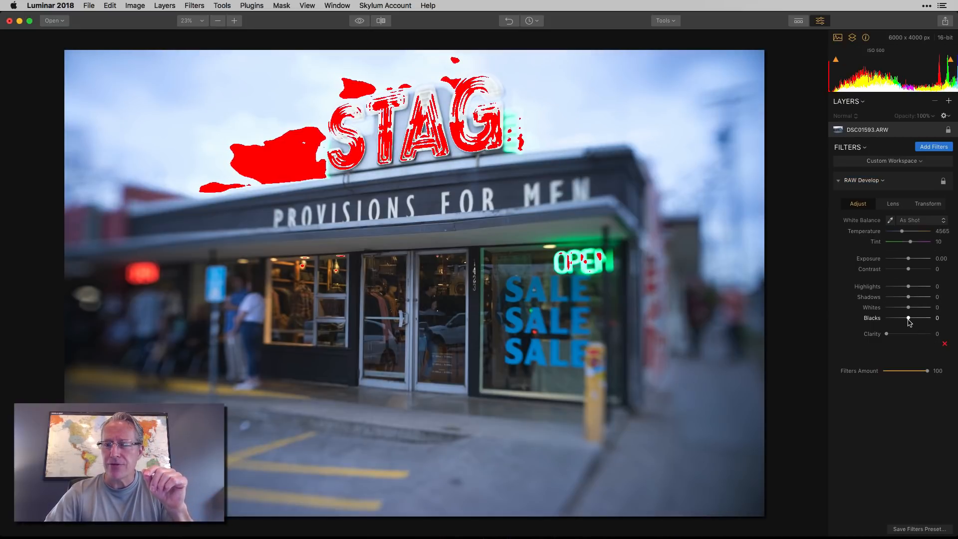
drag(909, 320, 886, 322)
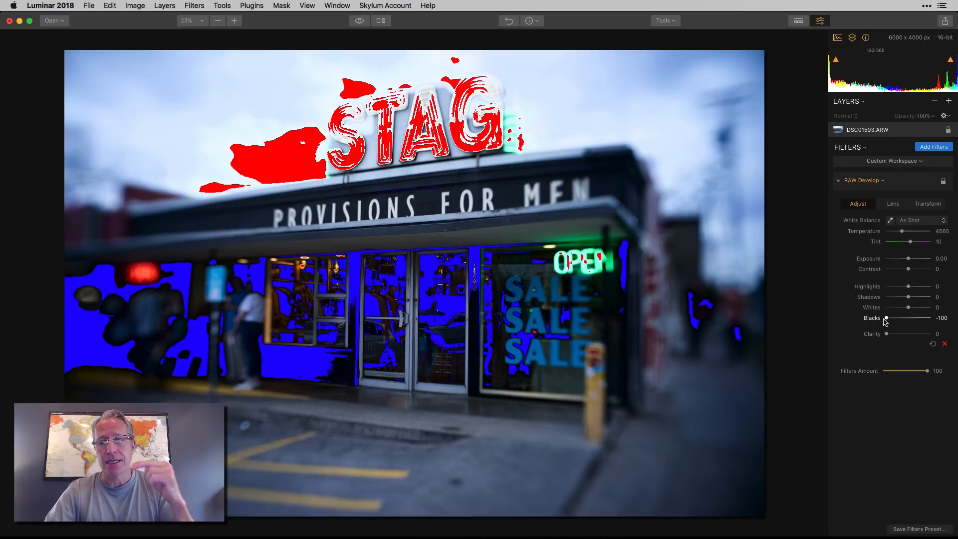
double_click(871, 319)
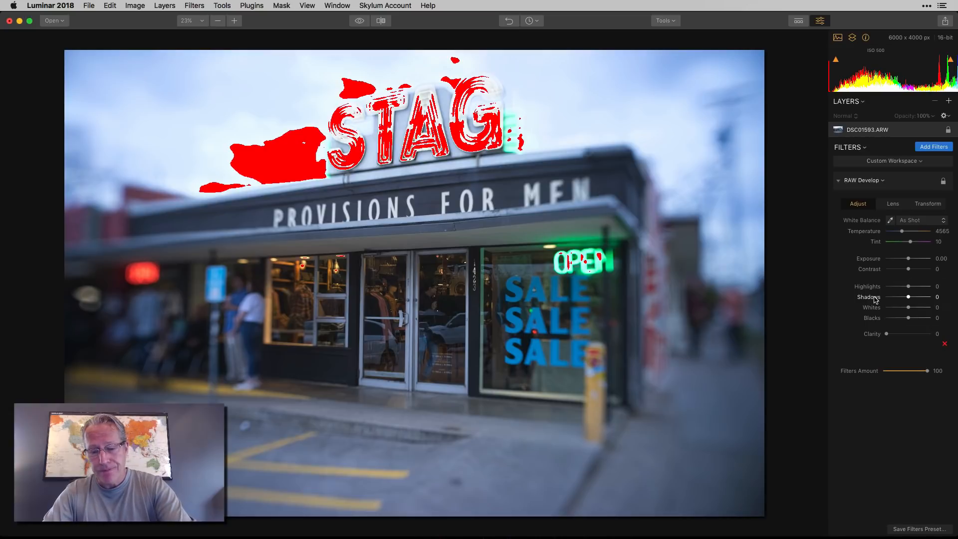
- Toggle the clipping overlay off and on, and set Highlights to -25, Whites to -26, Blacks to -67 and Shadows to 71
key(j)
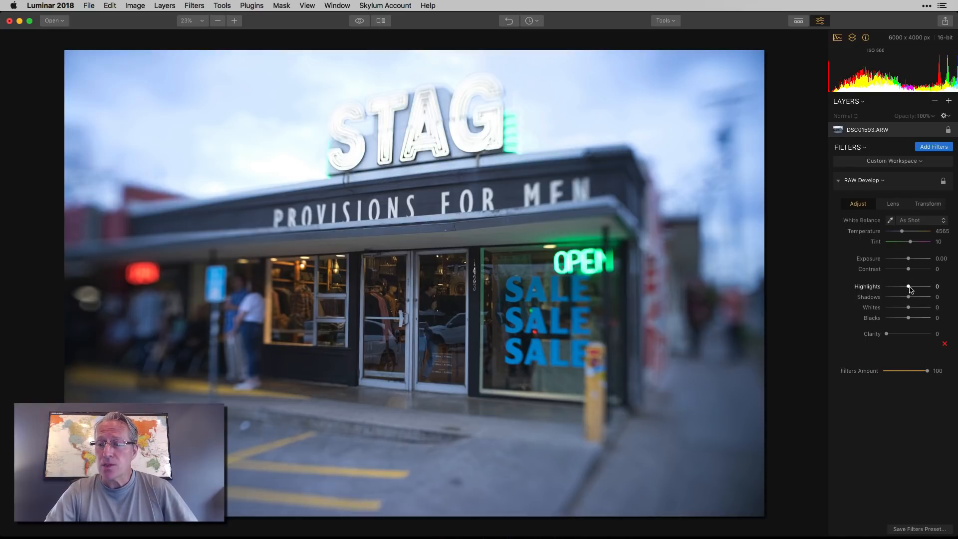
key(j)
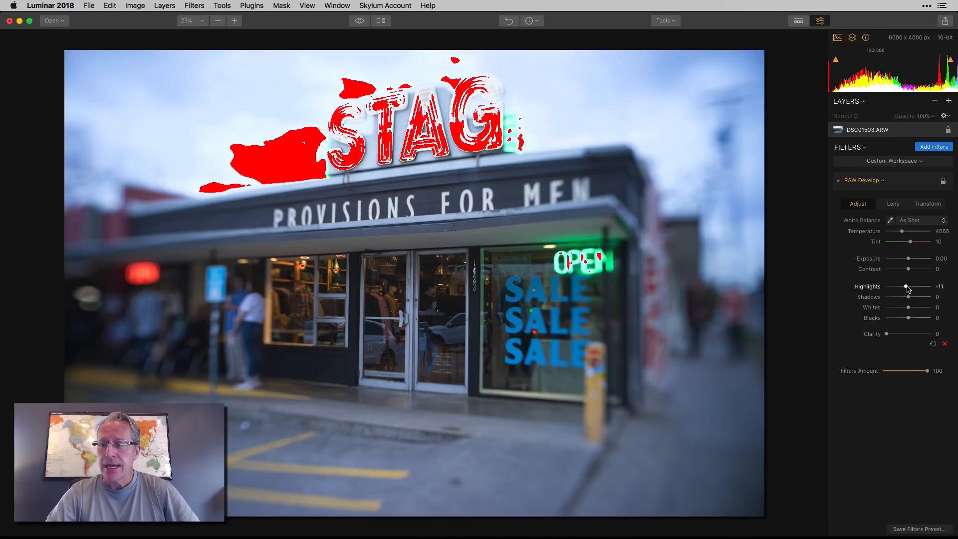
mouse_move(908, 287)
mouse_down()
mouse_move(916, 289)
mouse_move(902, 289)
mouse_move(905, 318)
mouse_move(892, 319)
mouse_move(905, 298)
mouse_up()
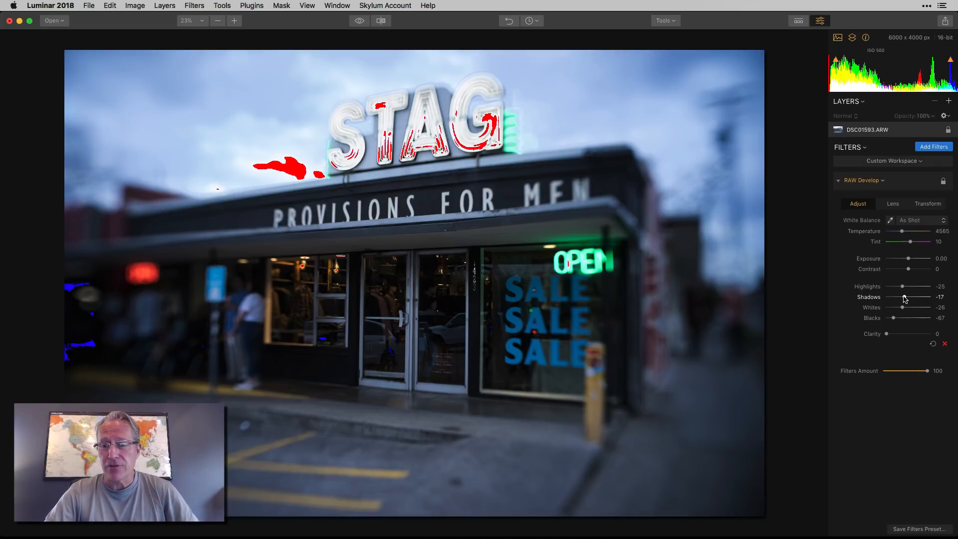
drag(905, 298, 924, 300)
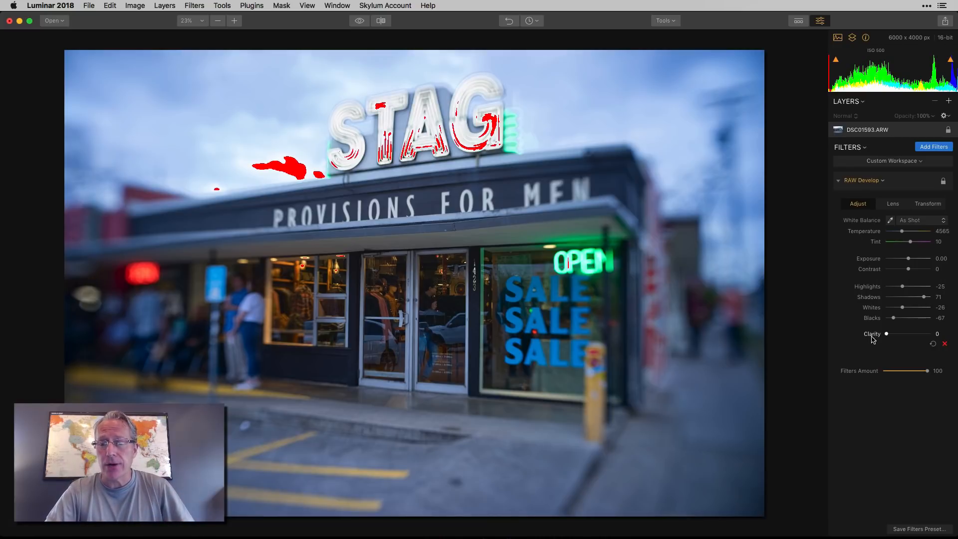
- Set Contrast to 40 and Highlights to -43 while checking the clipping overlay, and hide the overlay
key(j)
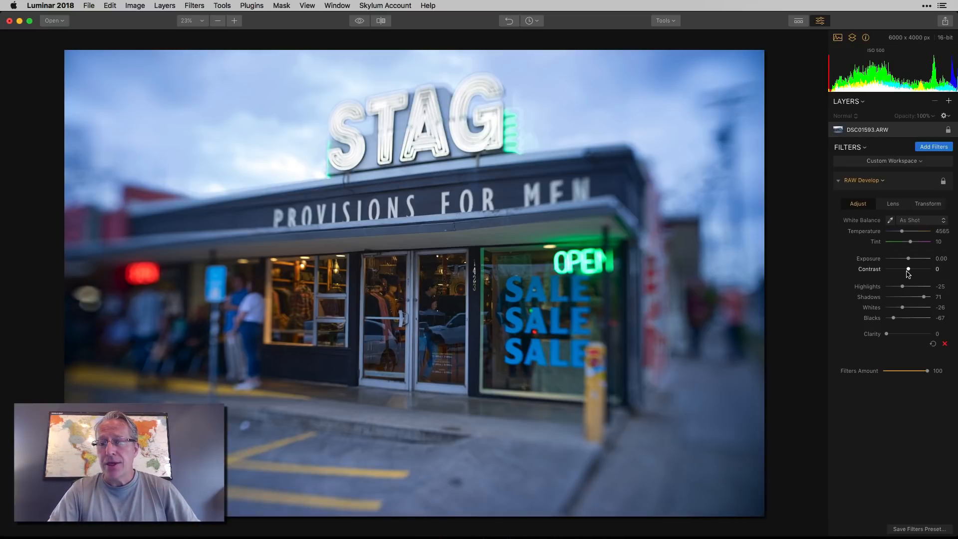
drag(908, 270, 914, 271)
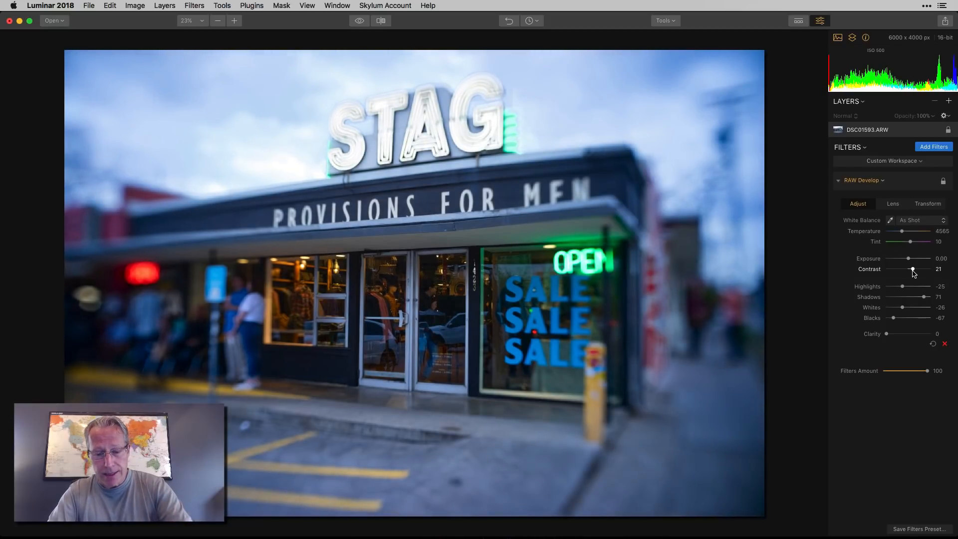
key(slash)
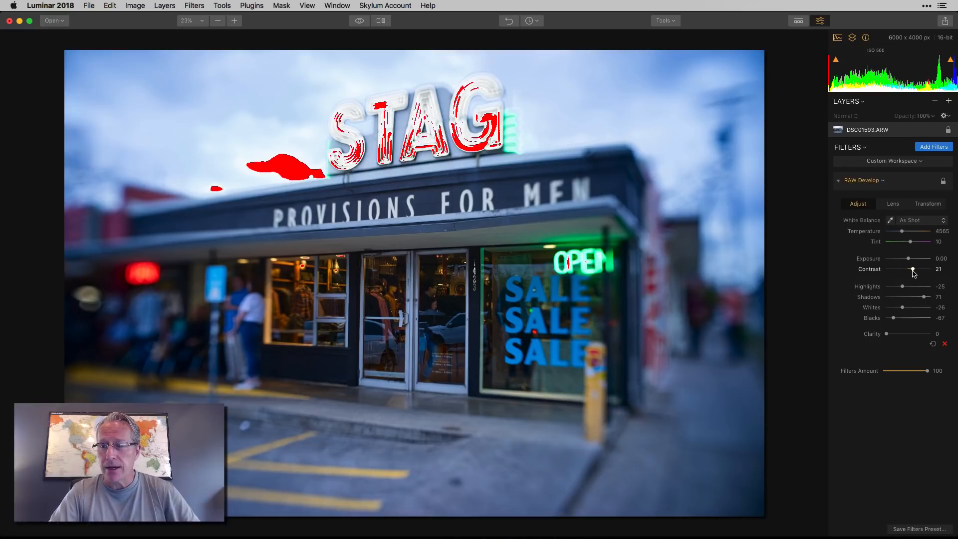
drag(912, 270, 918, 270)
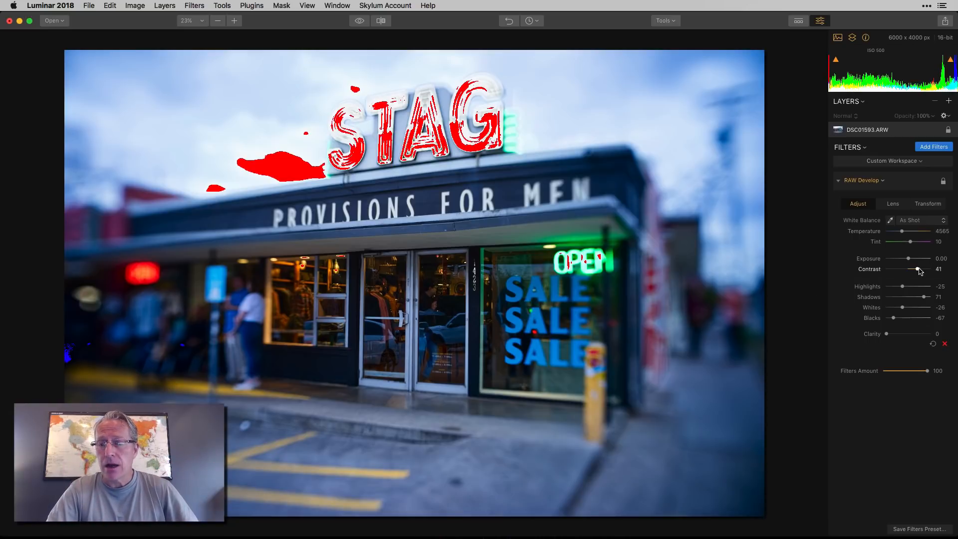
drag(919, 269, 898, 286)
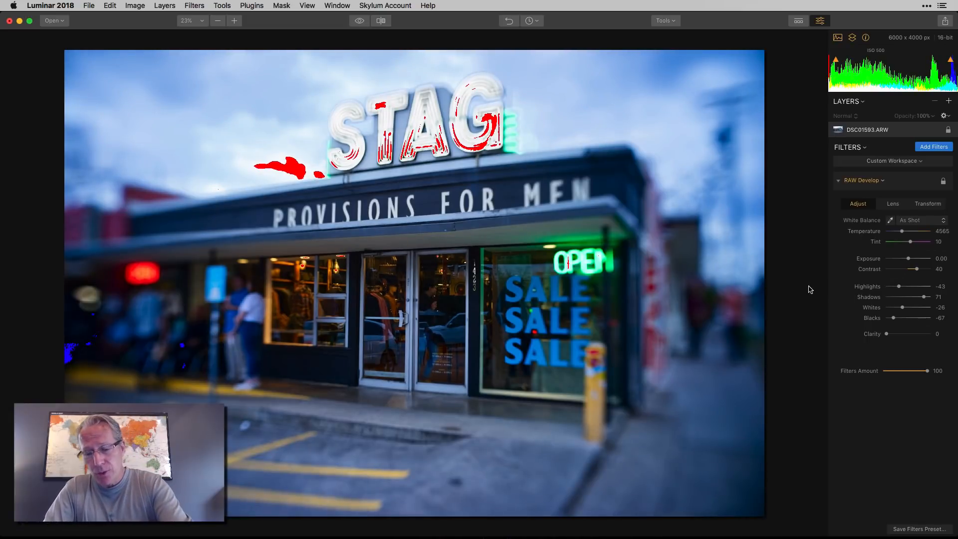
key(super+shift+j)
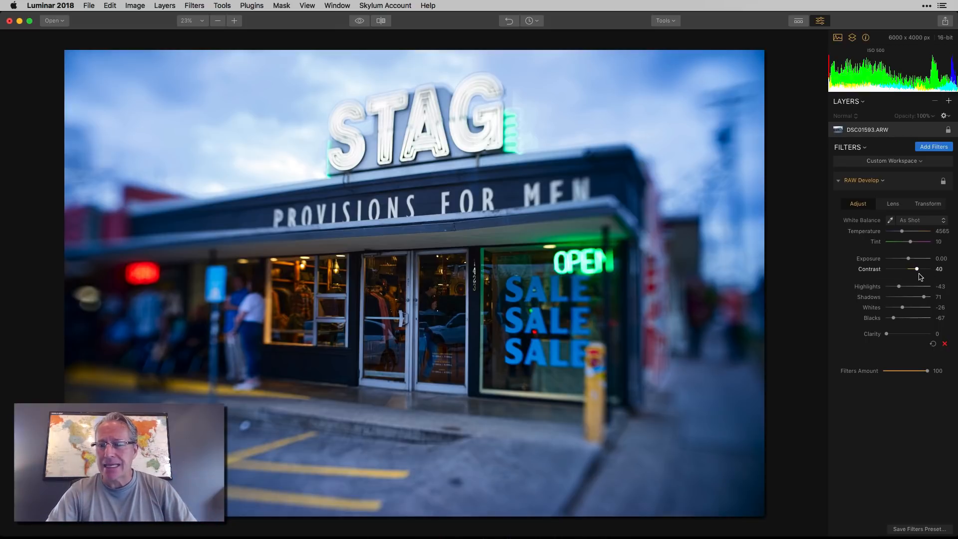
- Refine the tones to Highlights -56, Whites -32, Contrast 44, Exposure -0.46 and Shadows 72
drag(923, 297, 901, 308)
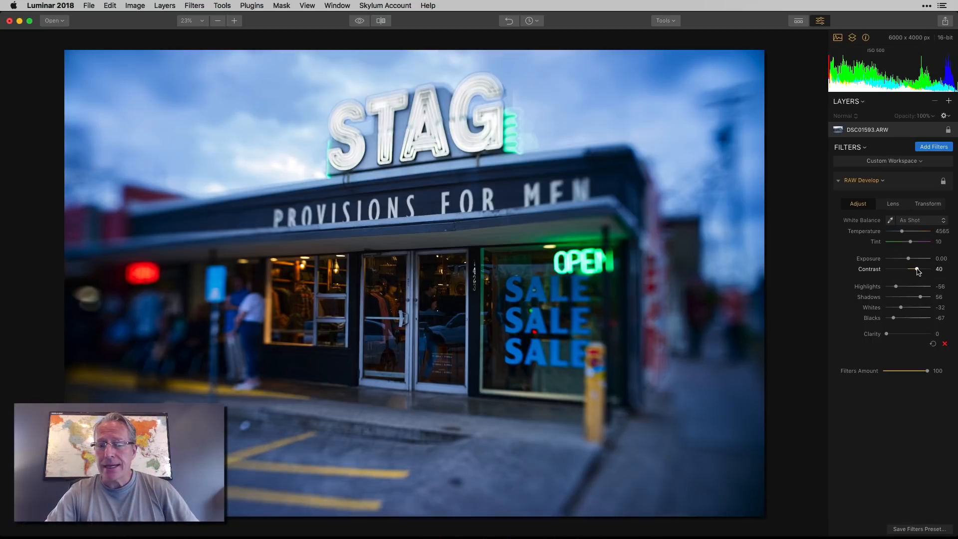
drag(917, 268, 919, 268)
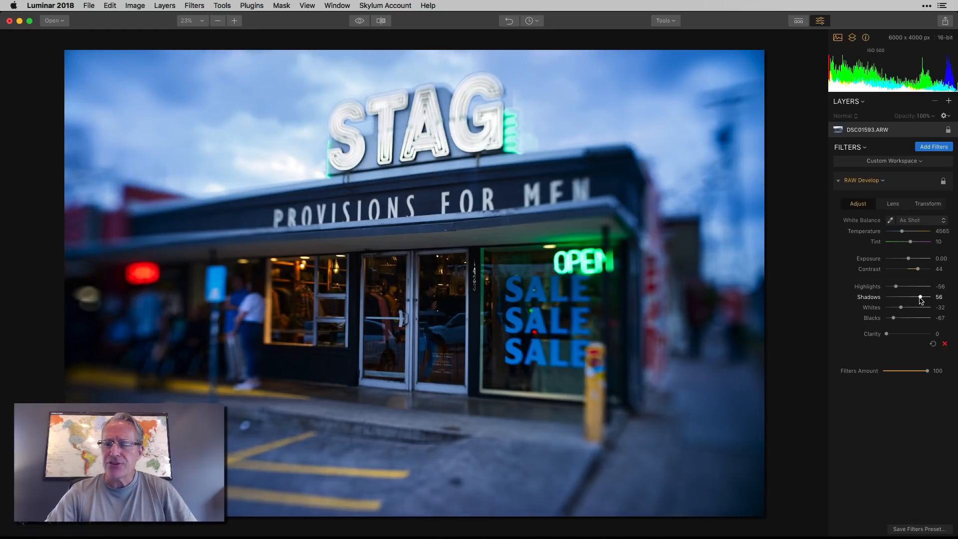
drag(920, 298, 923, 298)
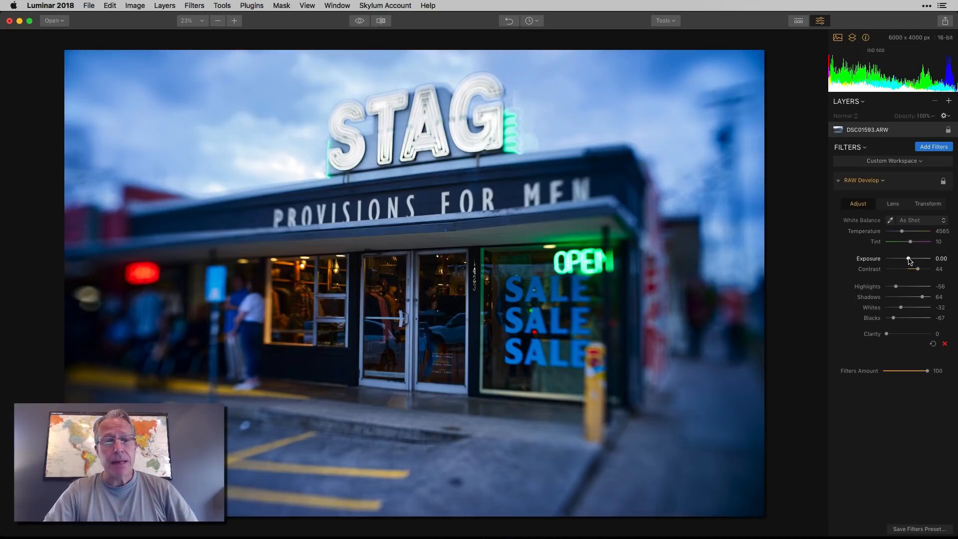
drag(909, 258, 907, 259)
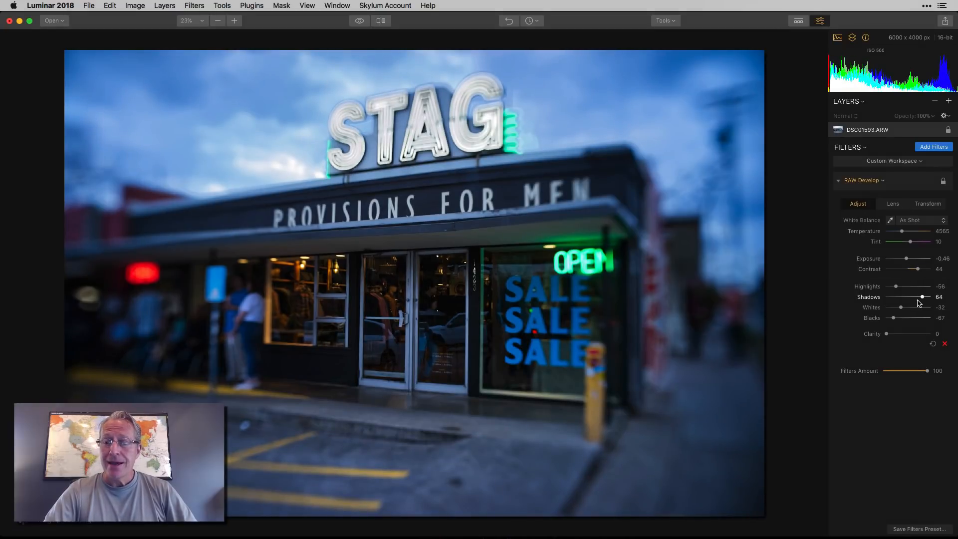
drag(923, 297, 924, 297)
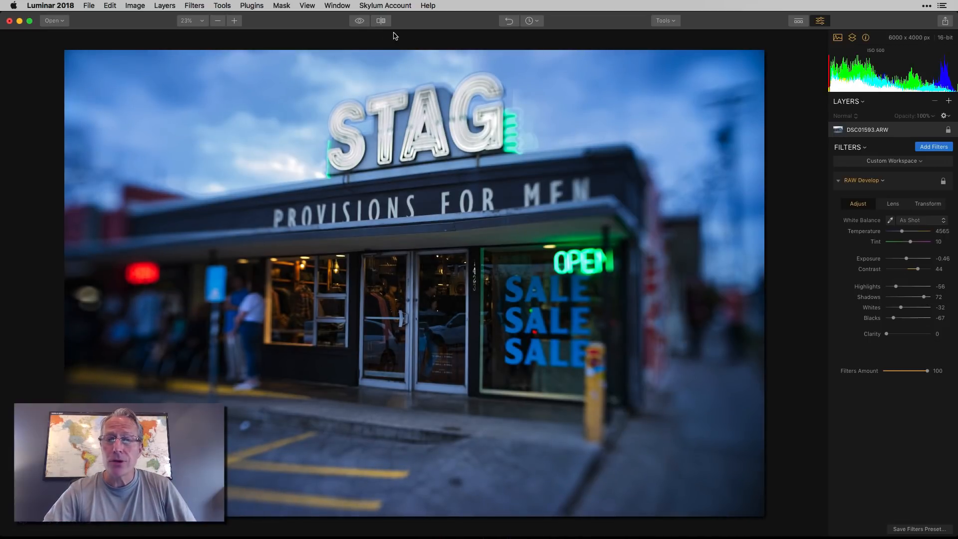
- Compare the edited storefront photo with the original several times, ending on the edited version
click(359, 22)
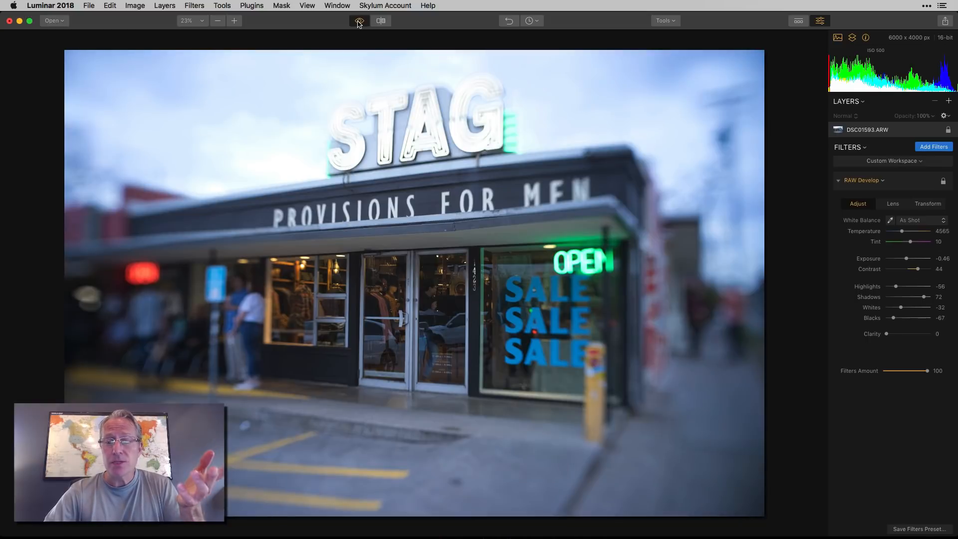
click(359, 22)
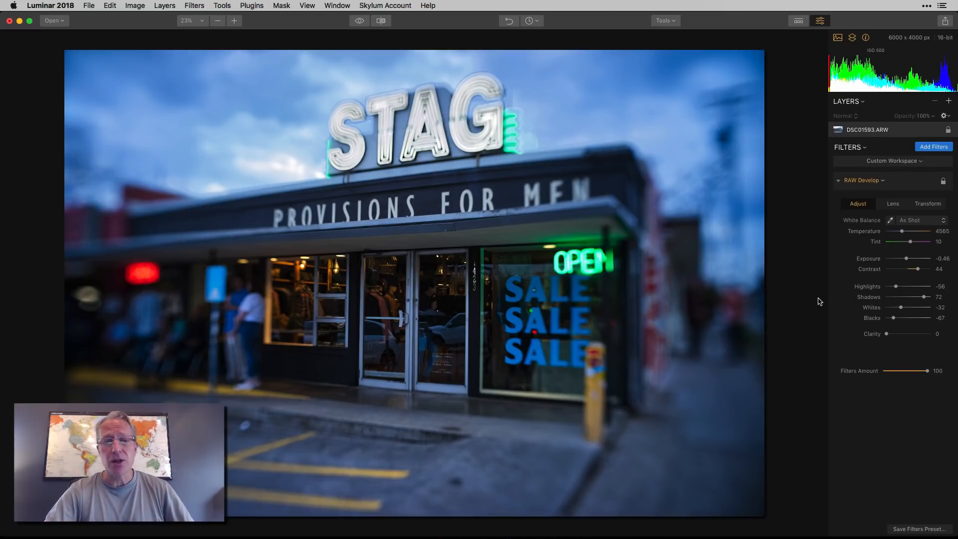
click(360, 23)
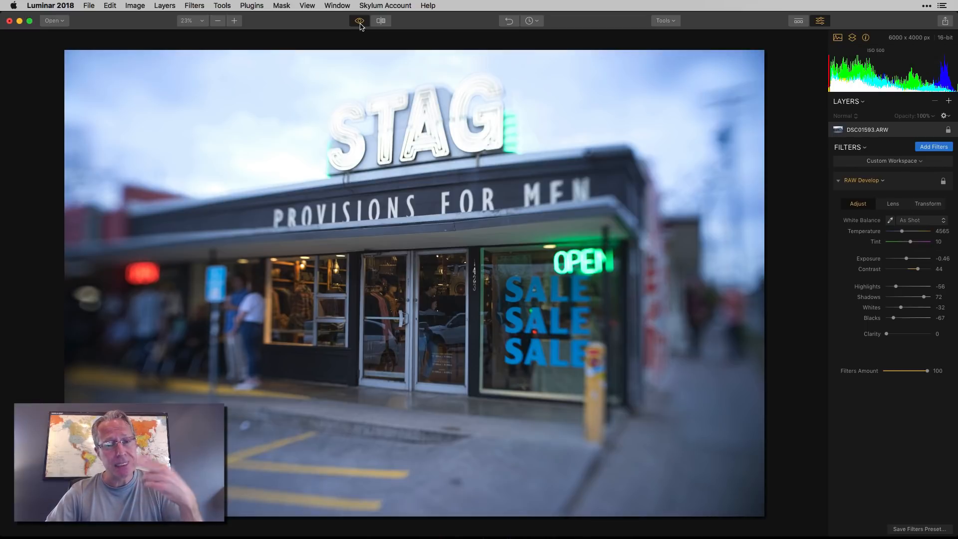
click(359, 20)
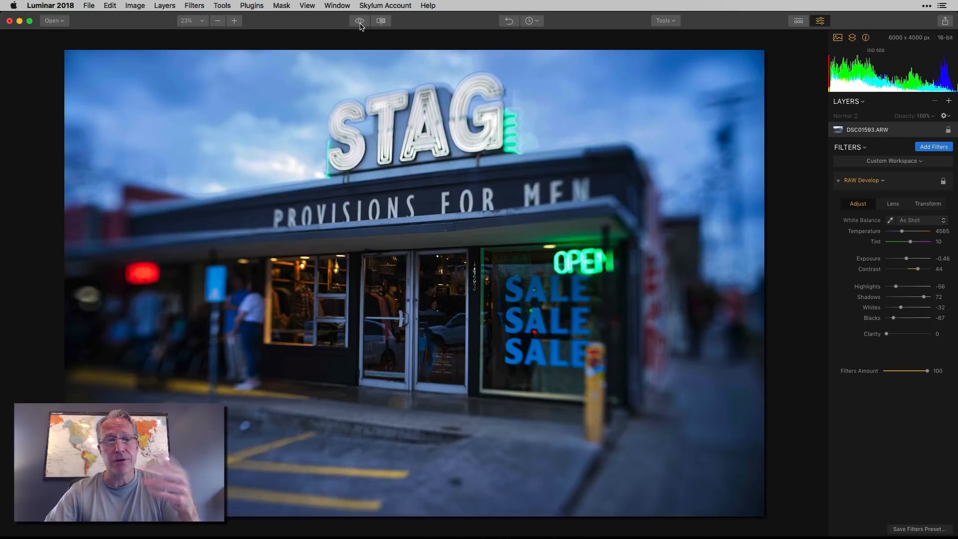
click(360, 24)
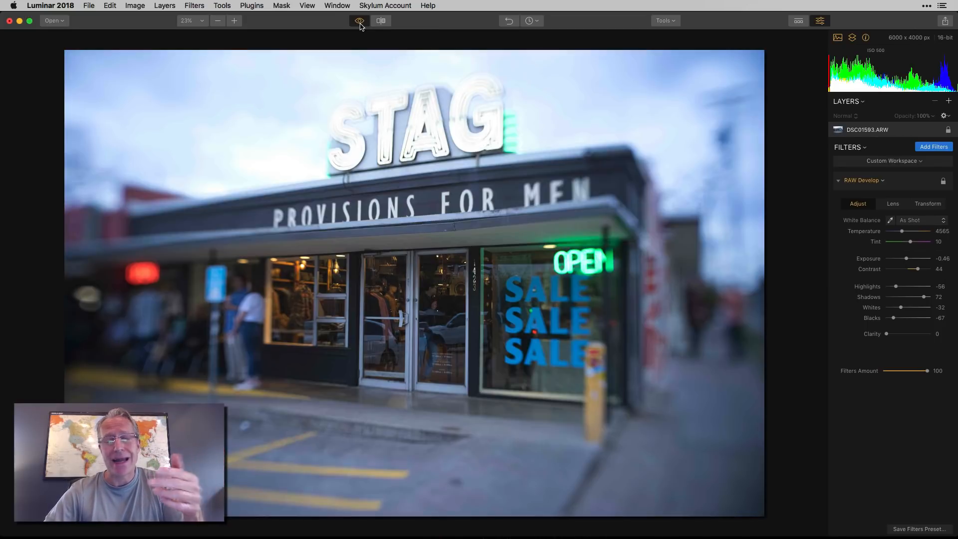
click(362, 26)
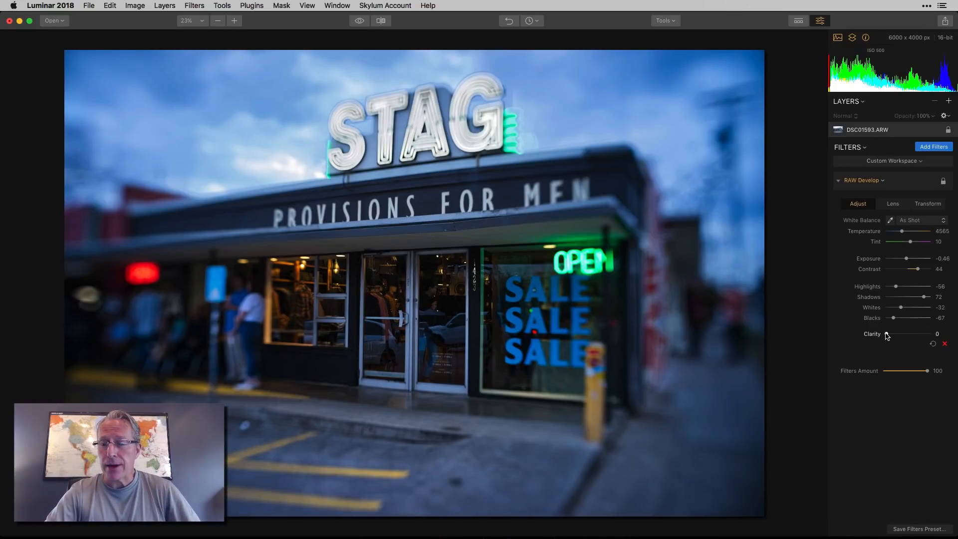
- Set Clarity to 40, Temperature to 5056, Tint to 18 and Highlights to -65
drag(887, 333, 904, 334)
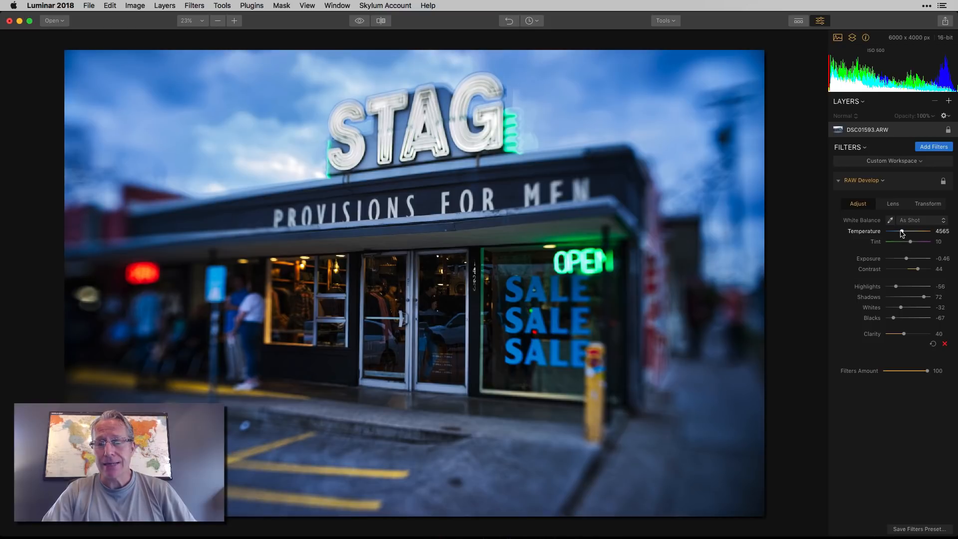
drag(902, 233, 911, 241)
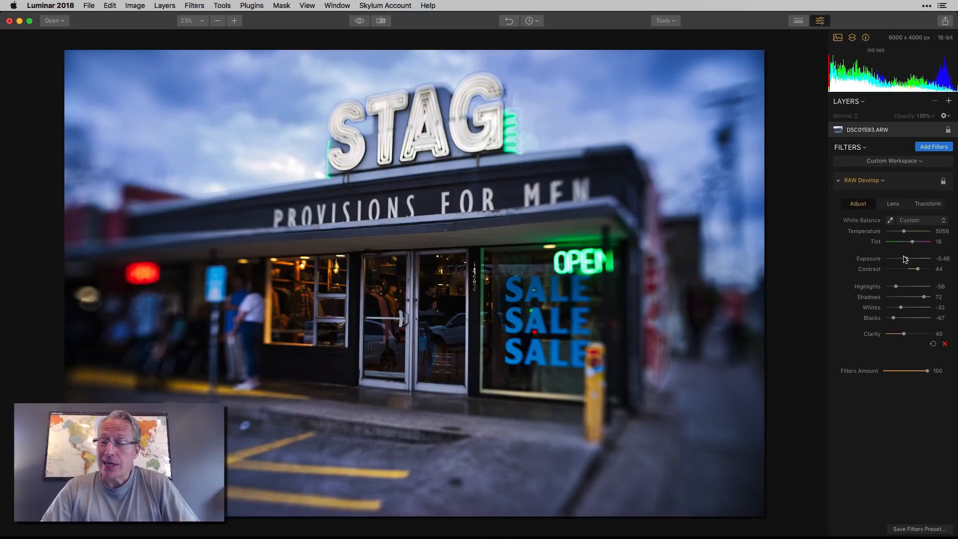
drag(897, 287, 894, 287)
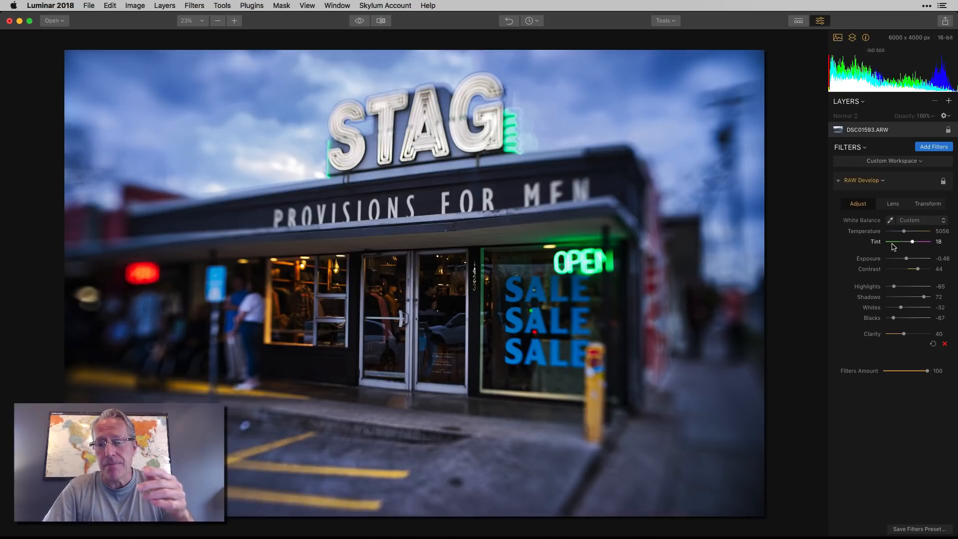
- Try the As Shot, Daylight, Cloudy and Shade white balance presets on the storefront photo
click(922, 221)
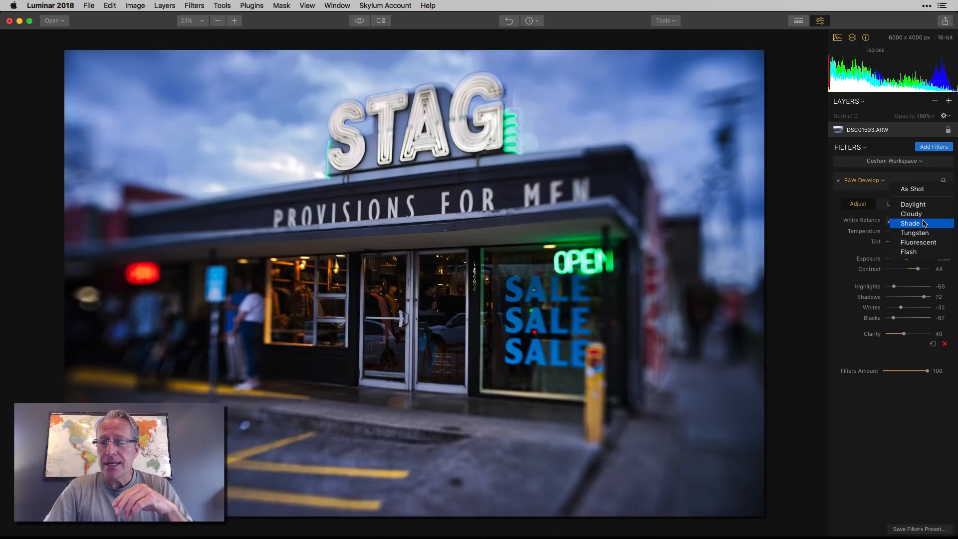
click(919, 191)
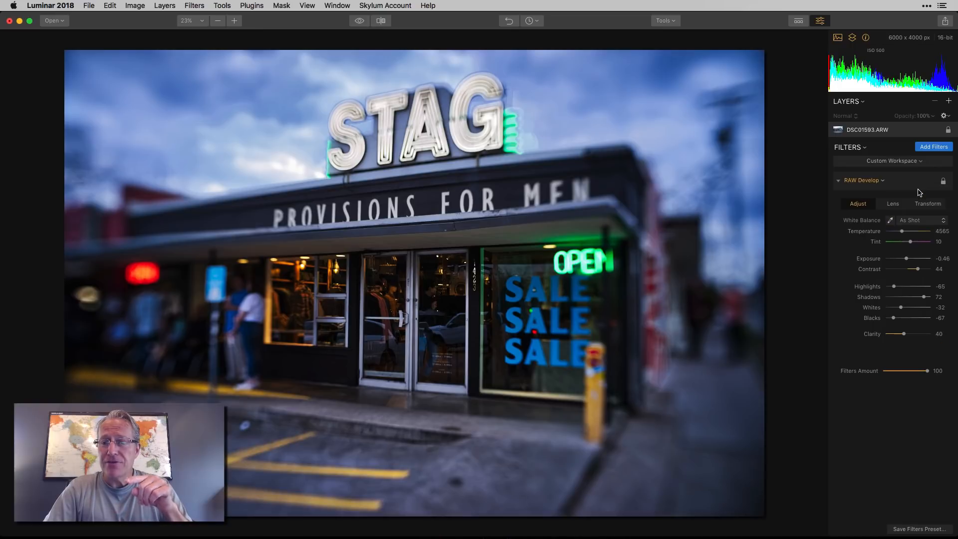
click(919, 223)
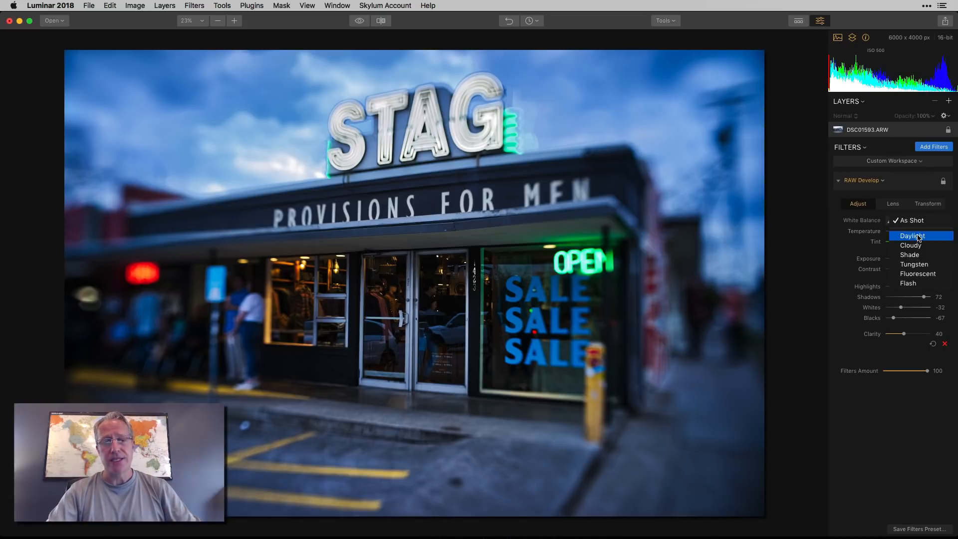
click(918, 238)
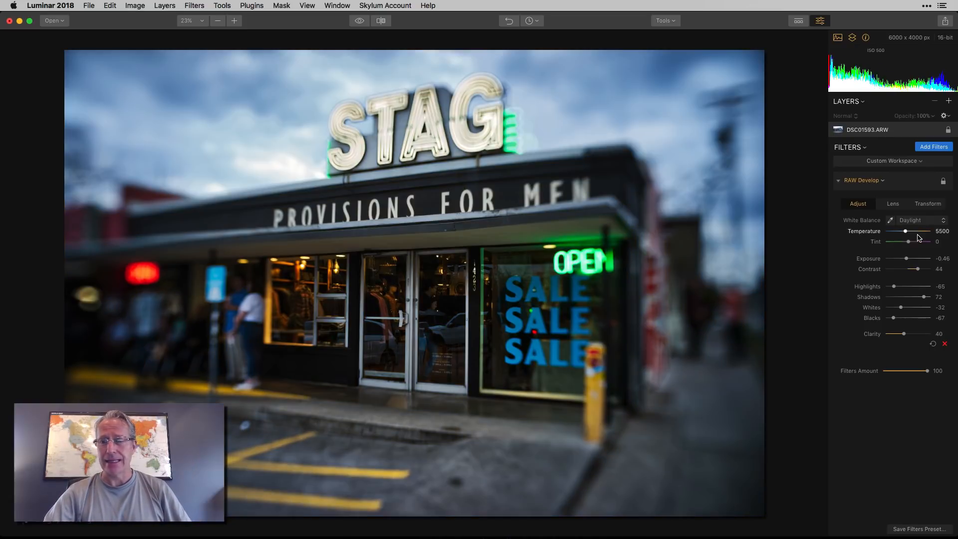
click(919, 220)
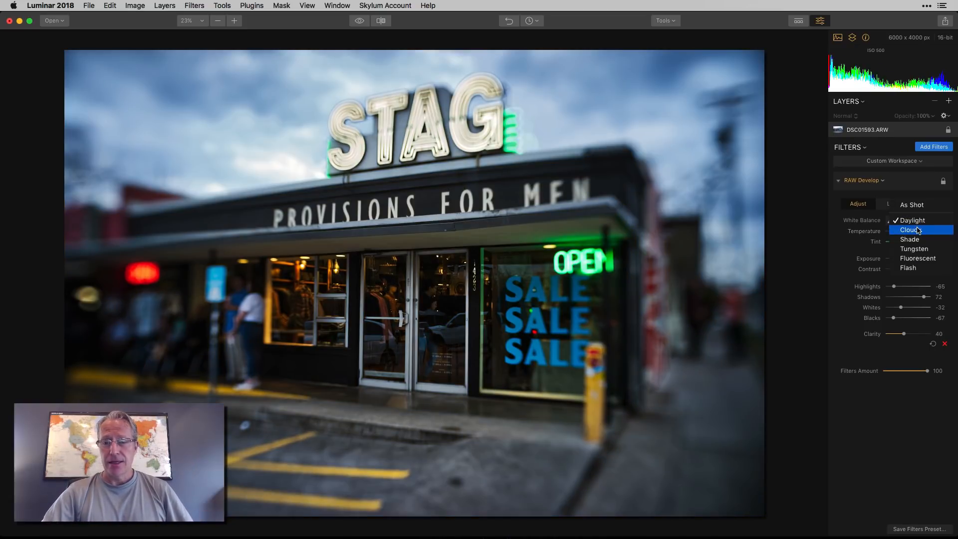
click(918, 230)
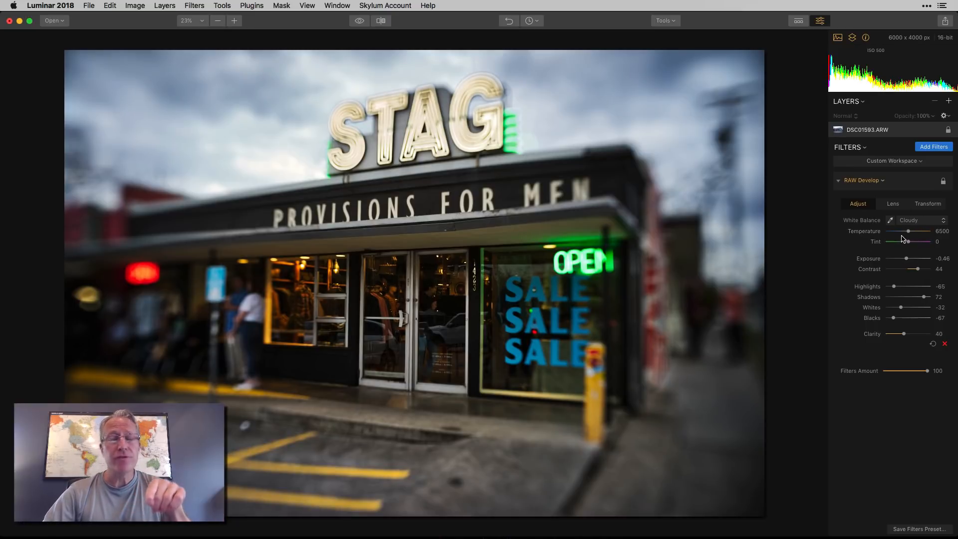
click(922, 224)
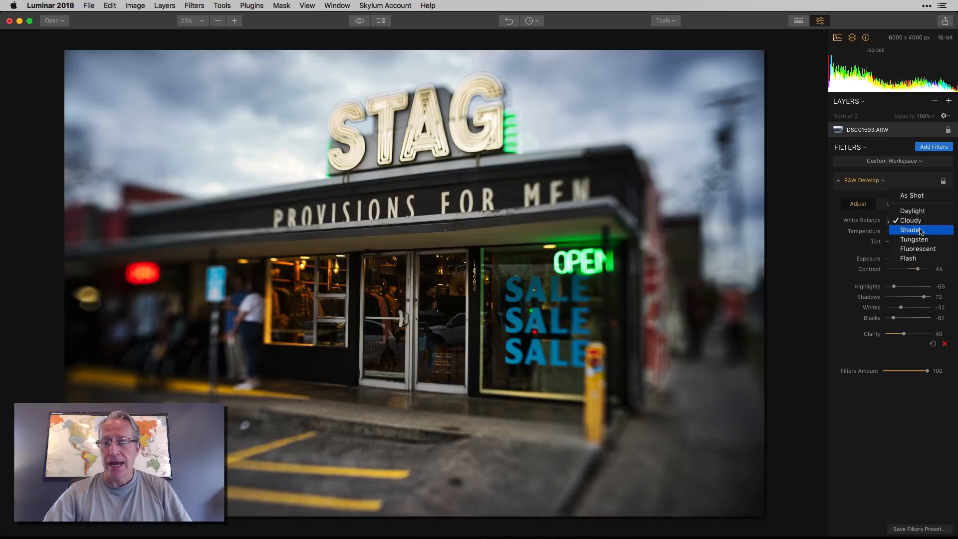
click(921, 231)
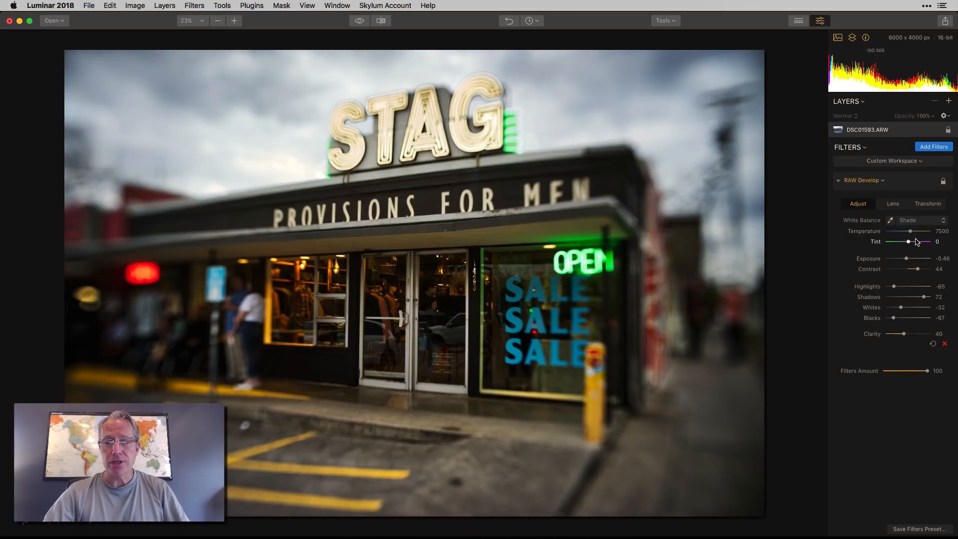
- Try the Tungsten, Fluorescent and Flash white balance presets on the storefront photo
click(924, 223)
click(922, 230)
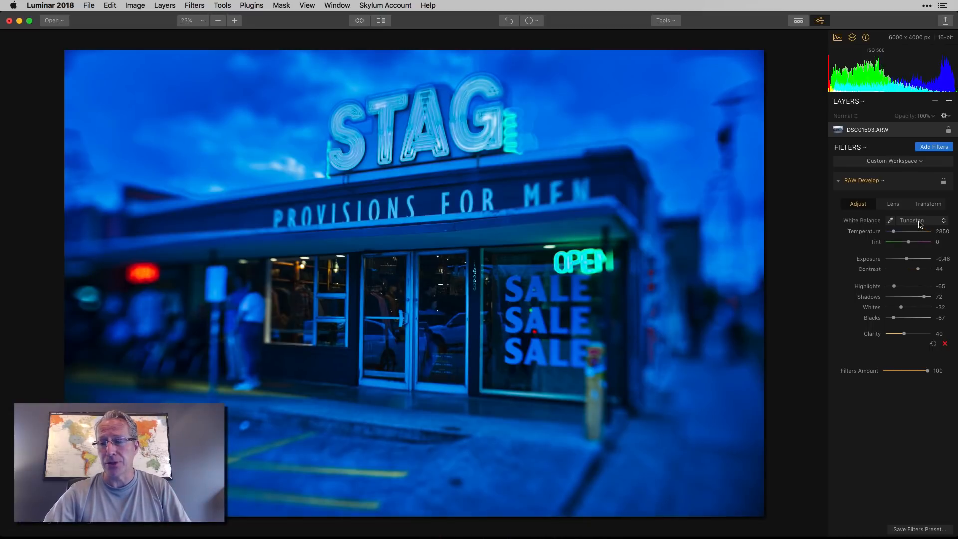
click(922, 223)
click(920, 230)
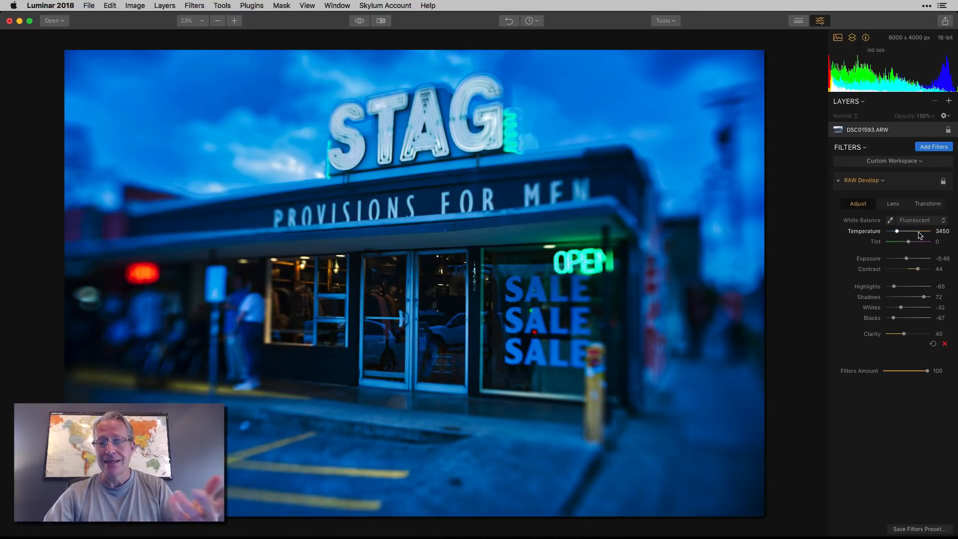
click(921, 221)
click(917, 231)
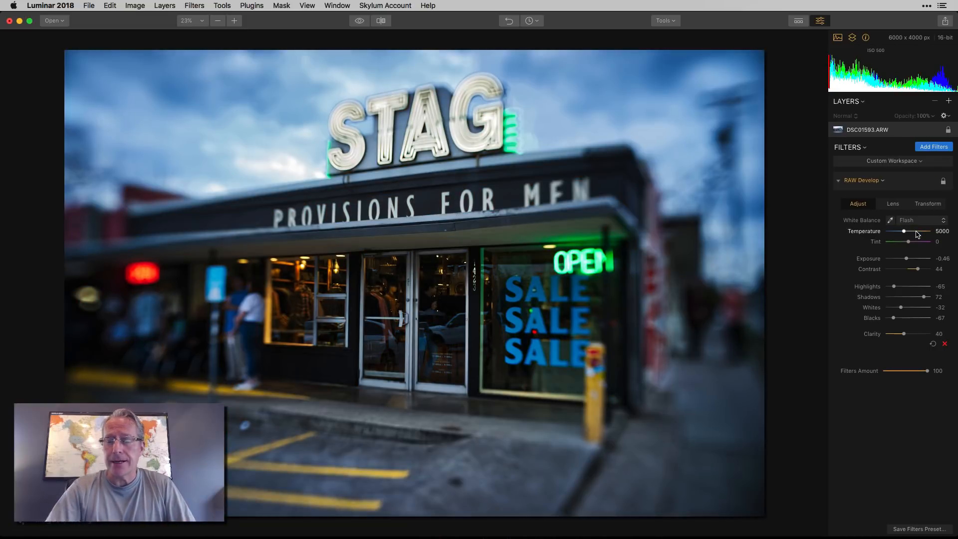
- Sample a neutral white balance target on the PROVISIONS FOR MEN fascia, and adjust Tint to 28 and Temperature to 5650
click(891, 221)
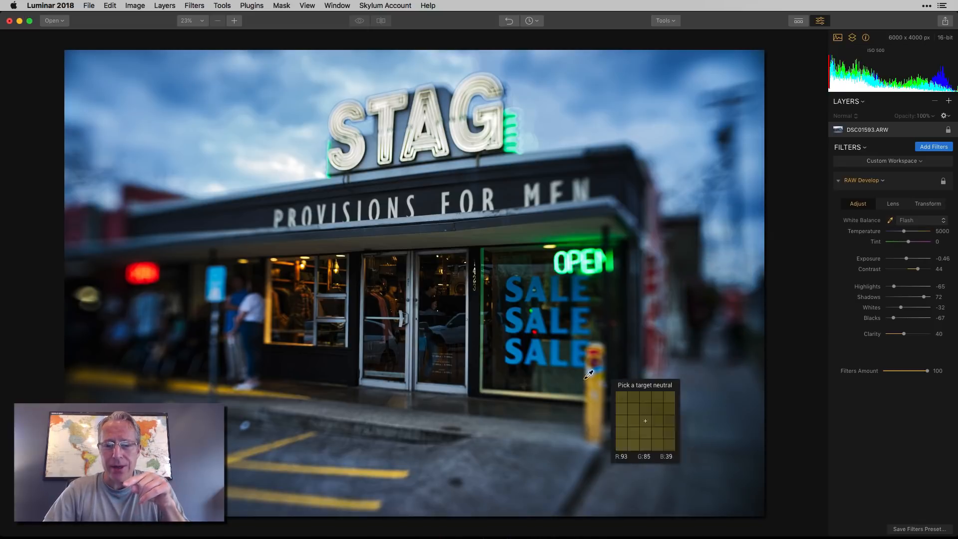
click(437, 213)
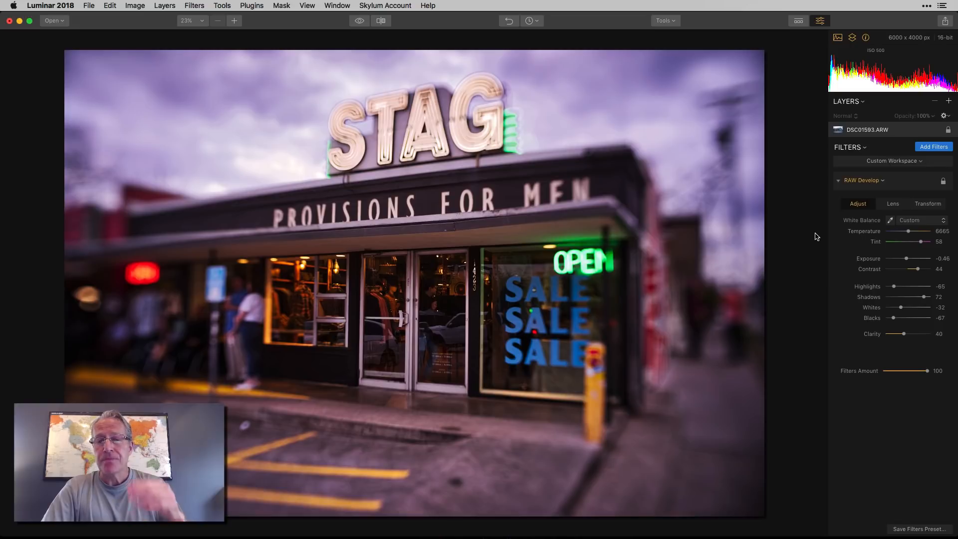
drag(921, 242, 915, 242)
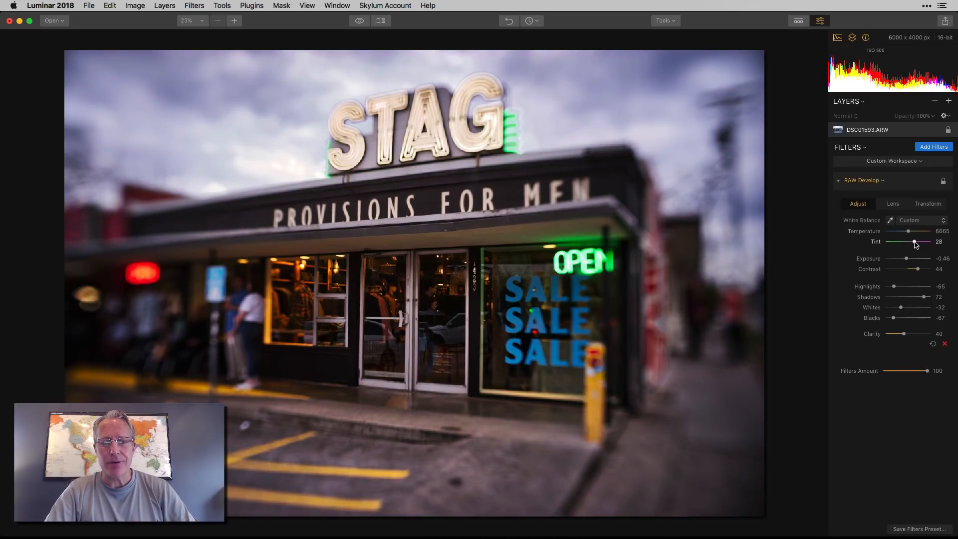
drag(909, 231, 906, 232)
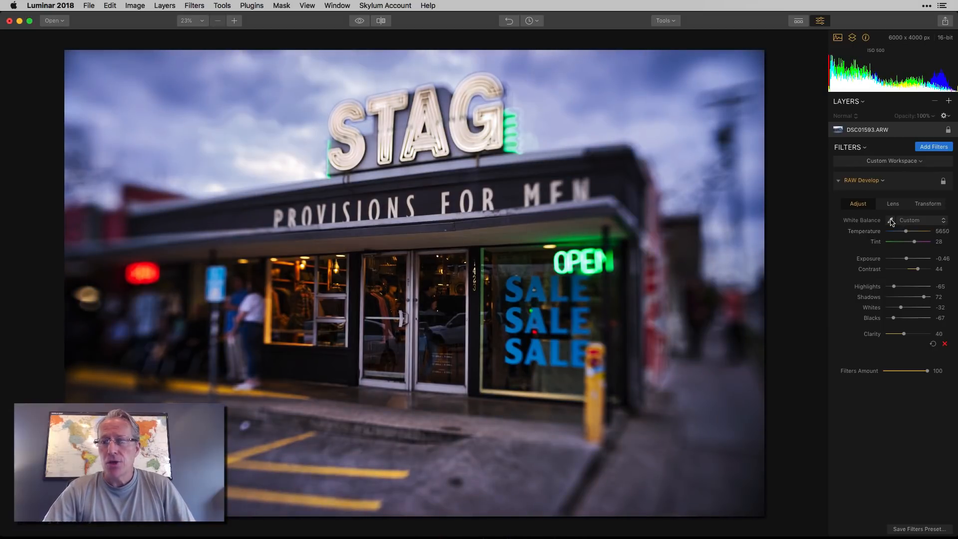
- Try neutral white balance samples from the STAG sign's letter S and from another area of the photo
click(890, 220)
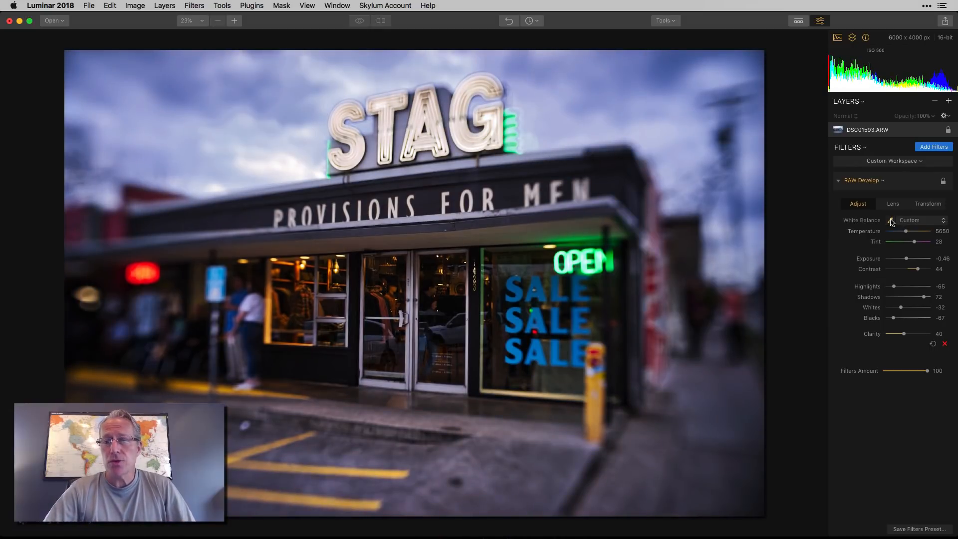
click(358, 149)
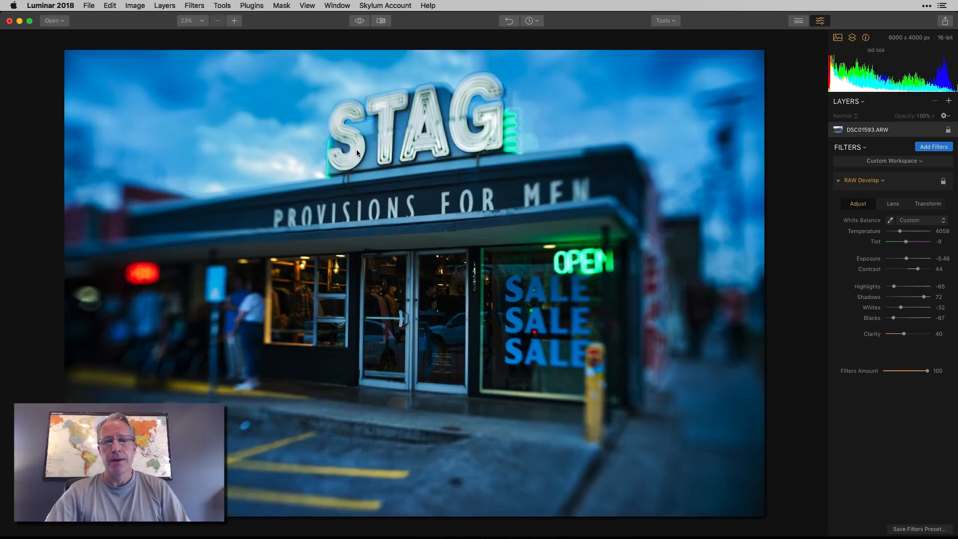
click(891, 222)
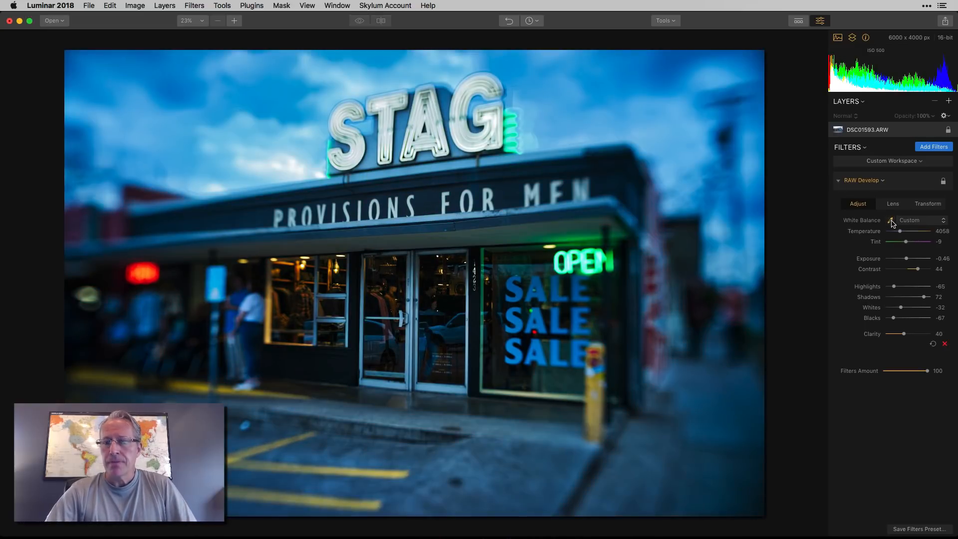
click(572, 434)
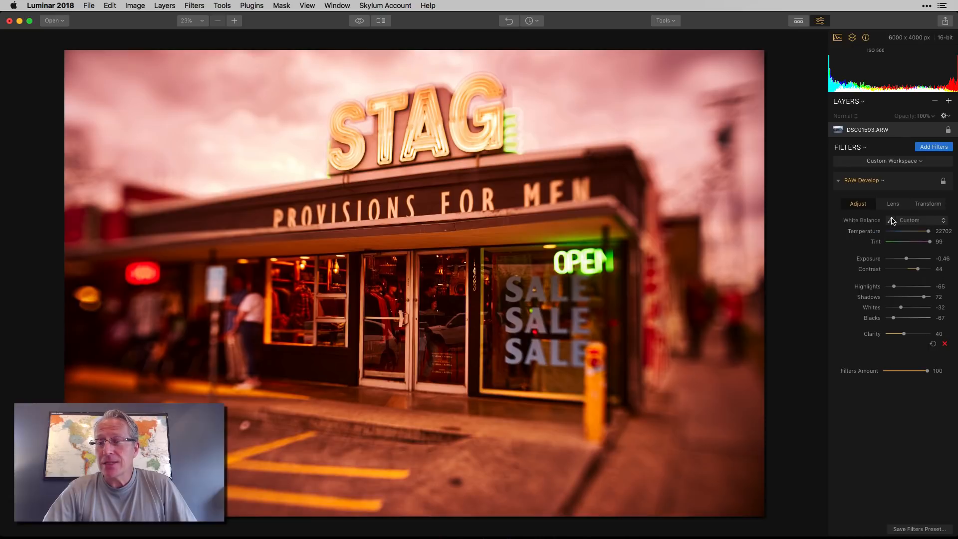
- Restore the As Shot white balance and fine-tune it to Temperature 5178 and Tint 18
click(907, 220)
click(911, 190)
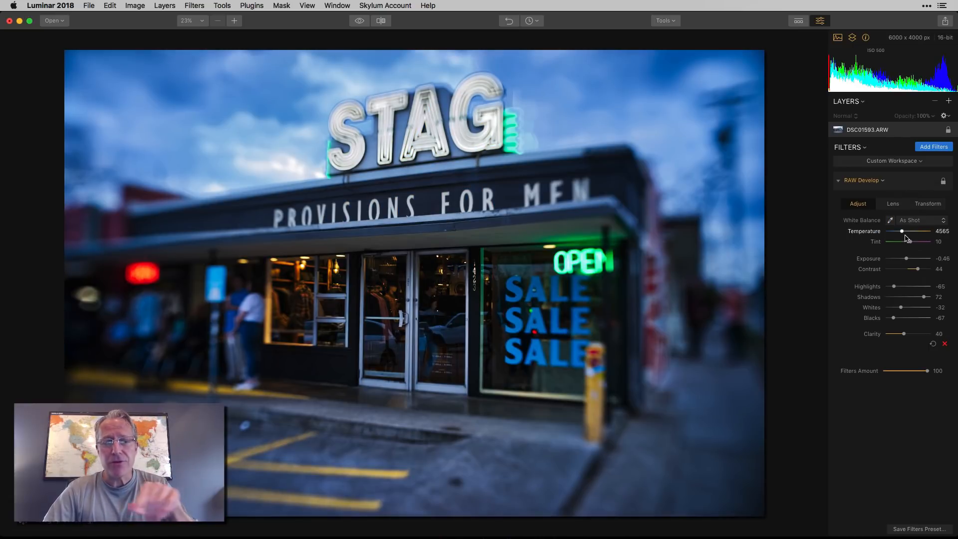
drag(902, 234, 904, 234)
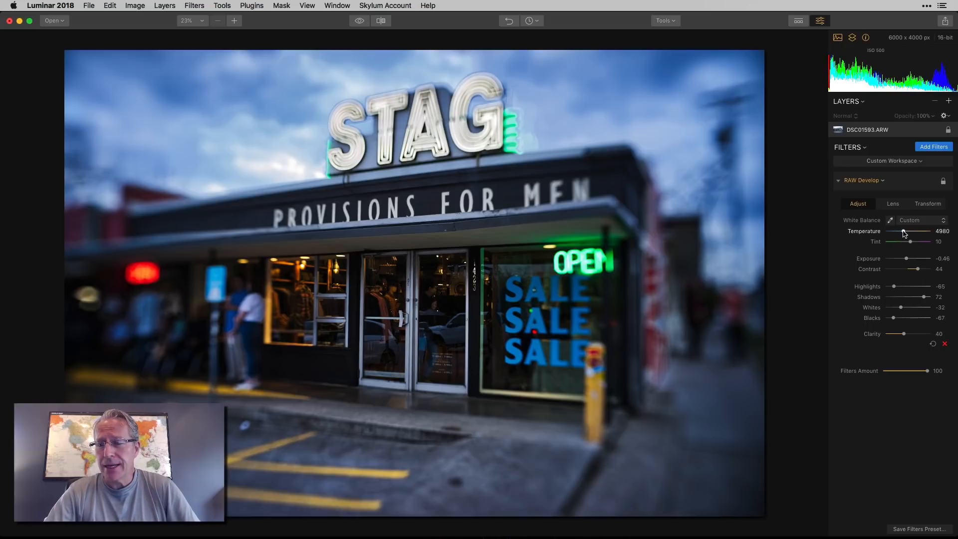
drag(904, 233, 914, 245)
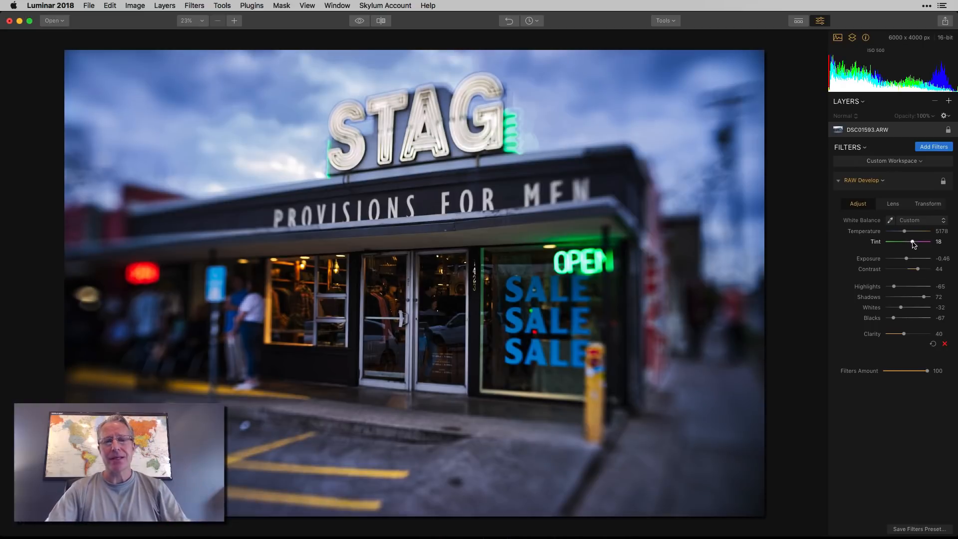
- Compare the re-balanced storefront photo with the original several times, ending on the edited version
click(357, 22)
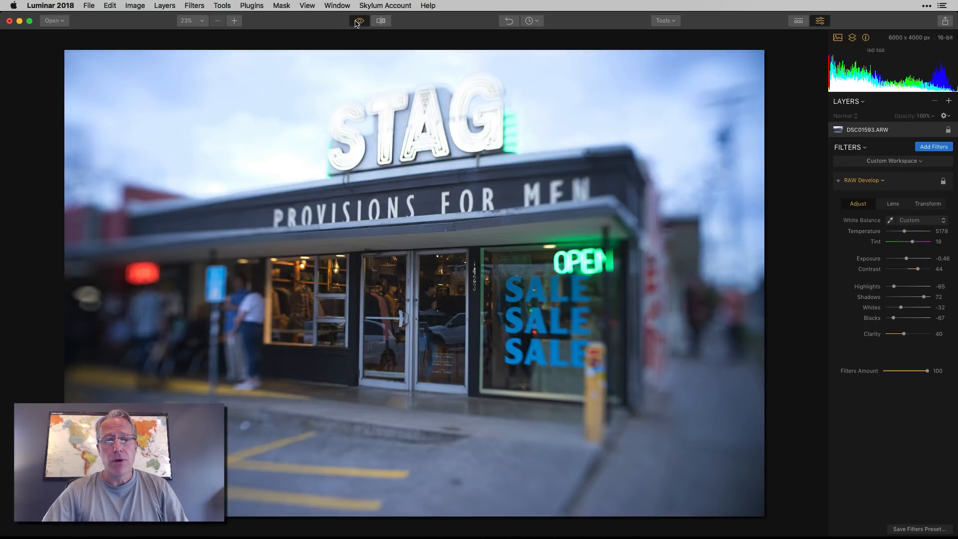
click(358, 22)
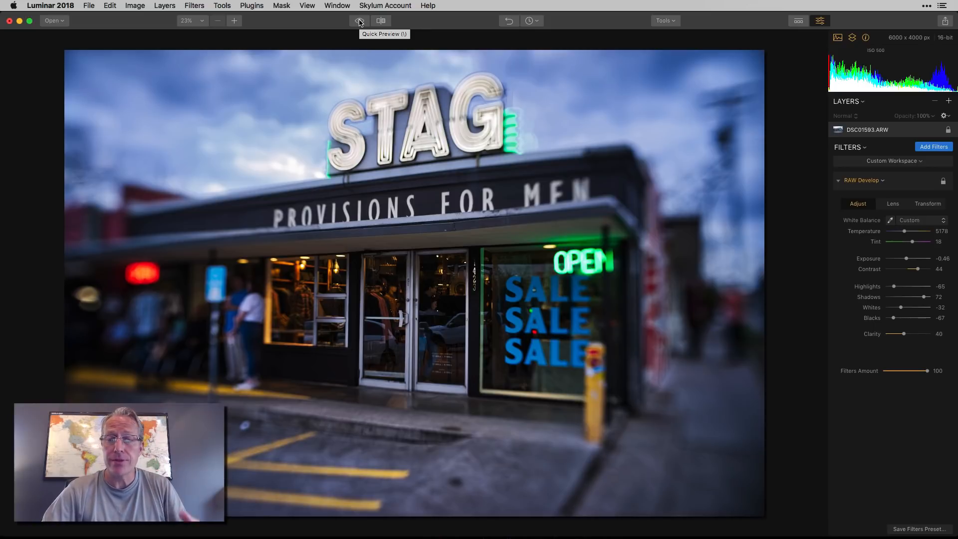
click(360, 22)
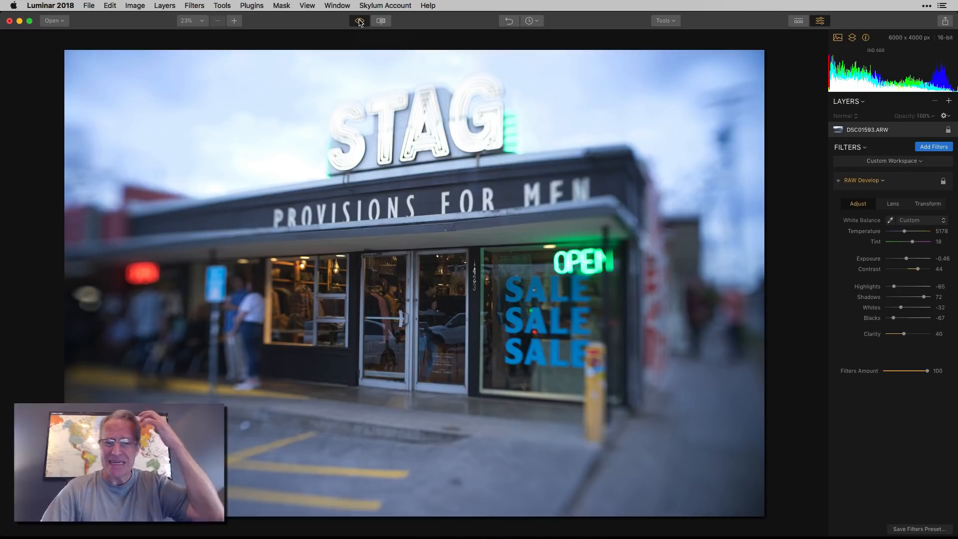
click(360, 22)
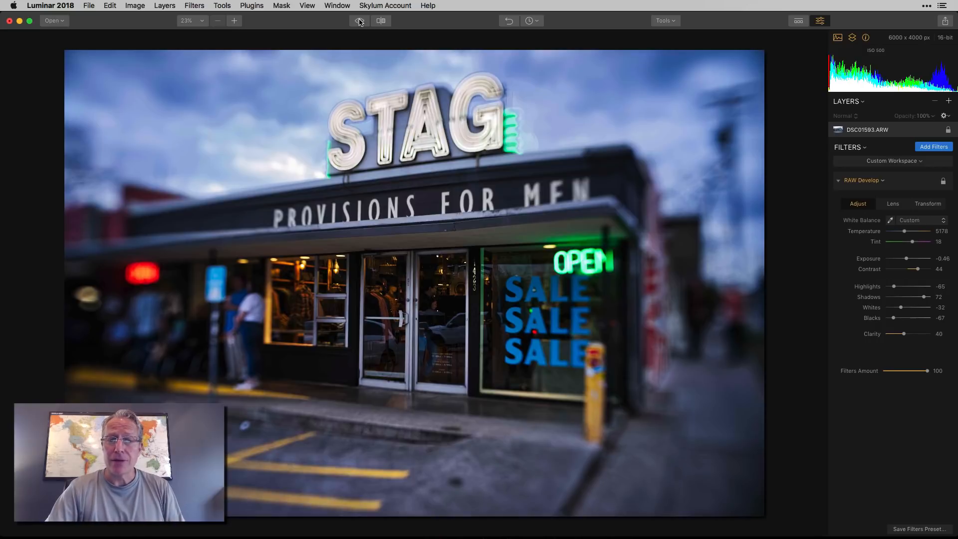
click(360, 22)
click(360, 23)
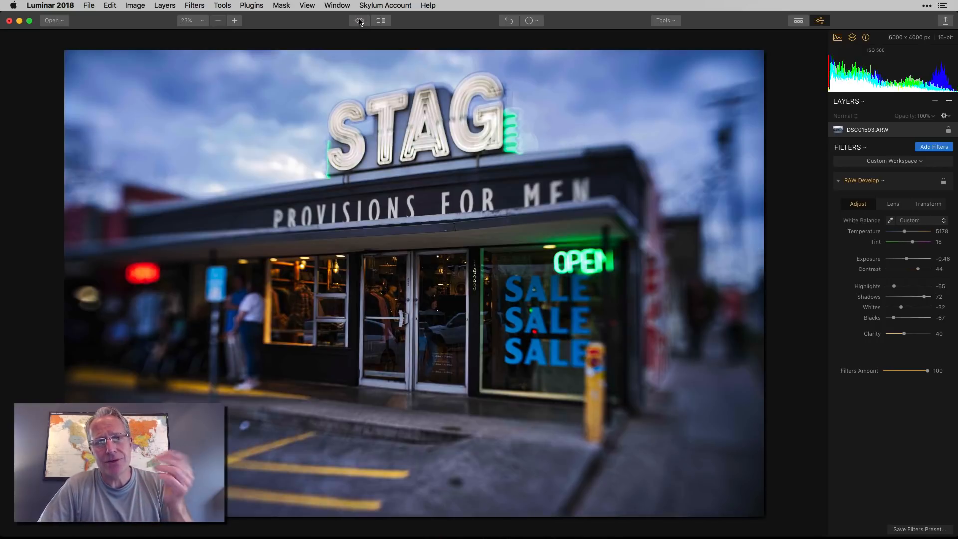